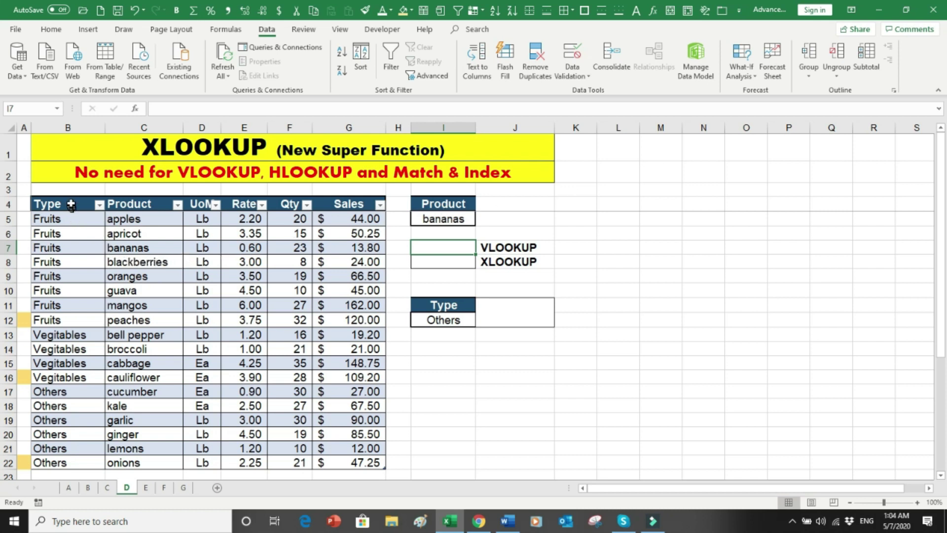
Examine the Type, Product, UoM, Rate, Qty and Sales columns of the product table.
left_click_drag(70, 203, 71, 440)
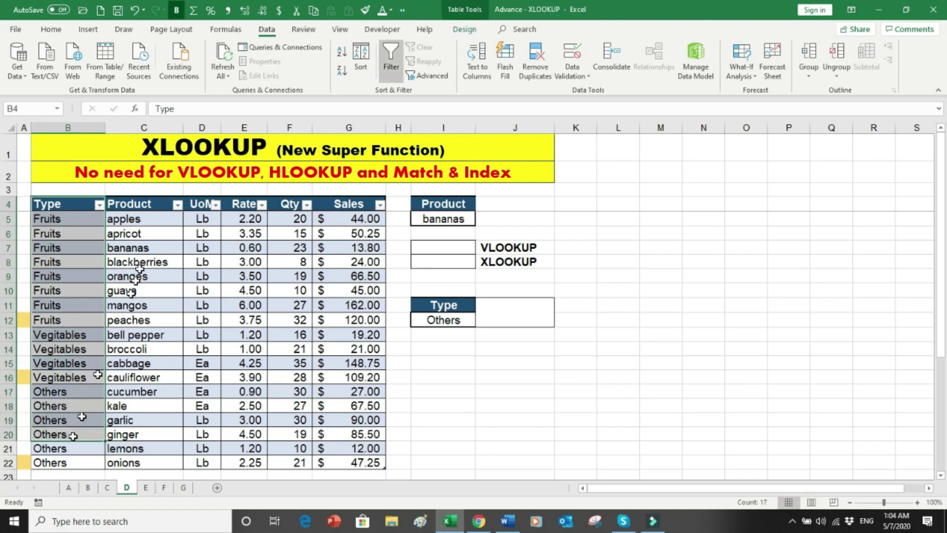
left_click(137, 215)
left_click_drag(136, 215, 125, 461)
left_click_drag(203, 248, 203, 349)
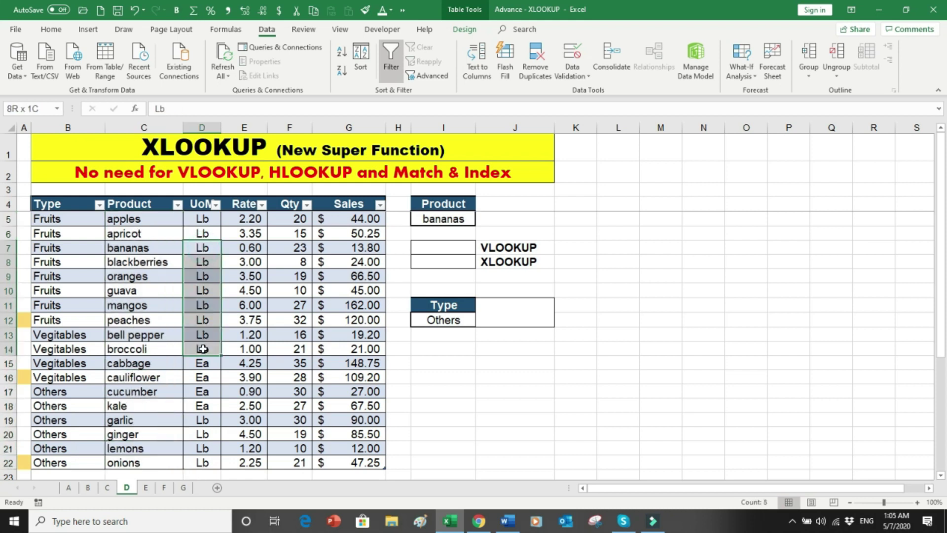
left_click_drag(244, 261, 245, 319)
left_click_drag(289, 248, 291, 319)
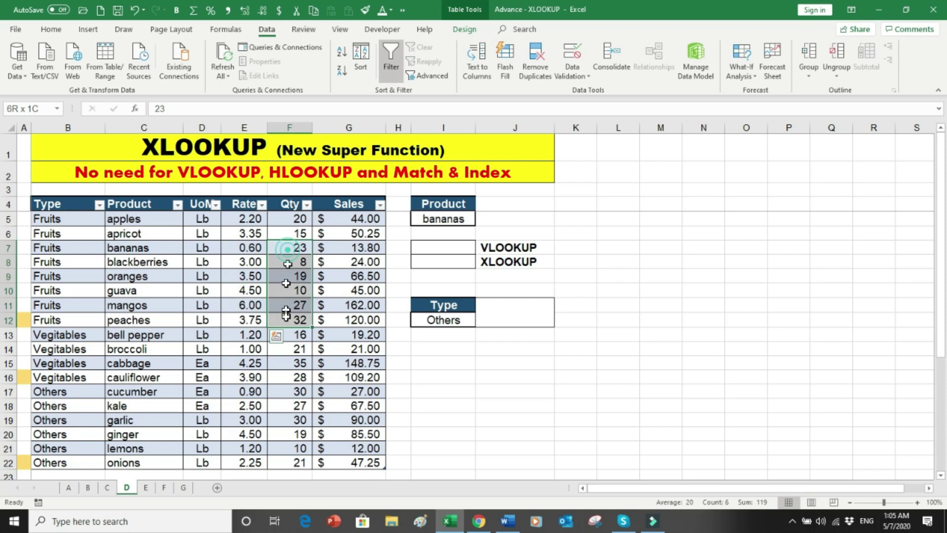
left_click_drag(352, 233, 355, 356)
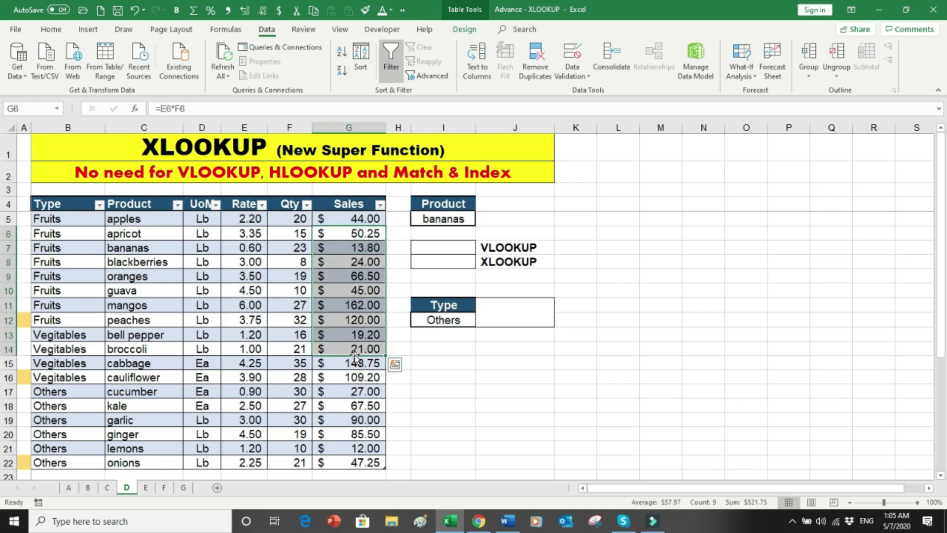
Choose mangos as the lookup product in cell I5 and trace its table row across to the Sales value.
left_click(451, 218)
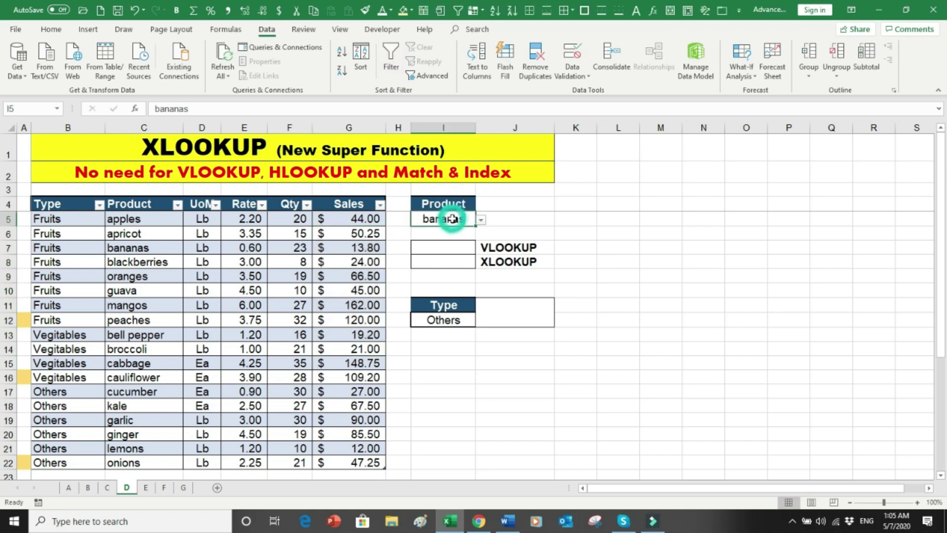
left_click(481, 221)
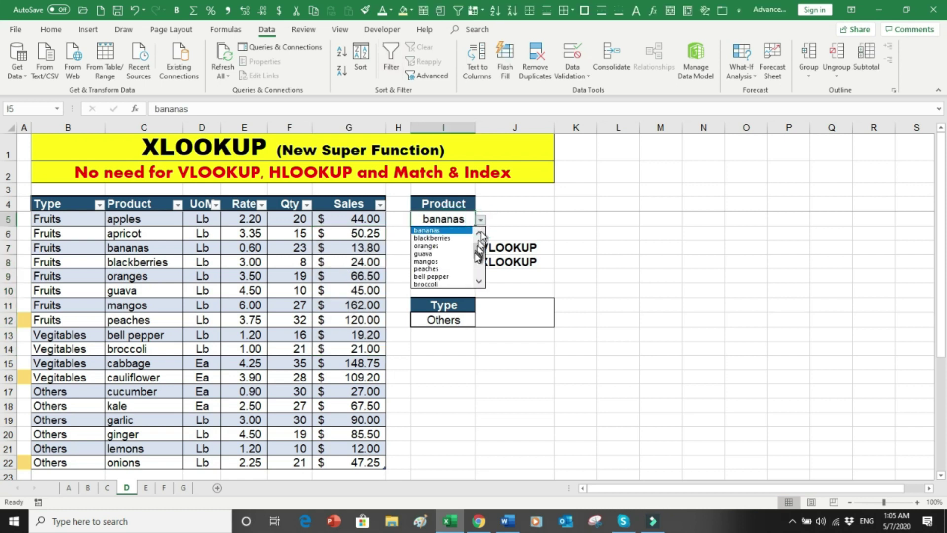
left_click_drag(476, 252, 482, 230)
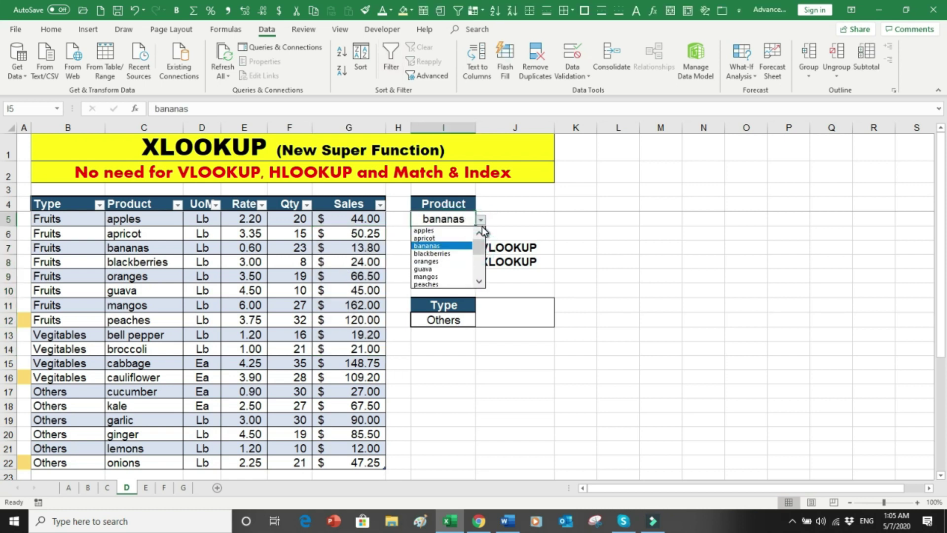
left_click(441, 277)
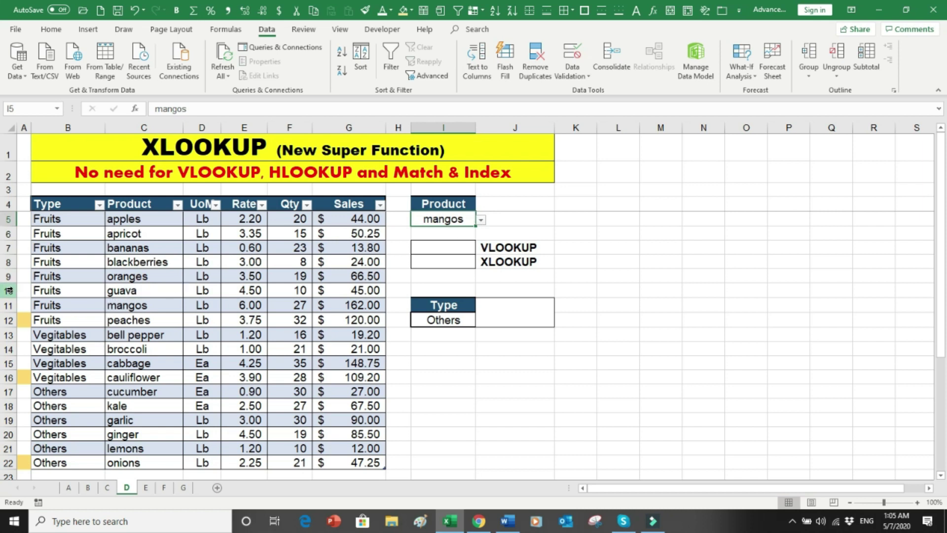
left_click(23, 304)
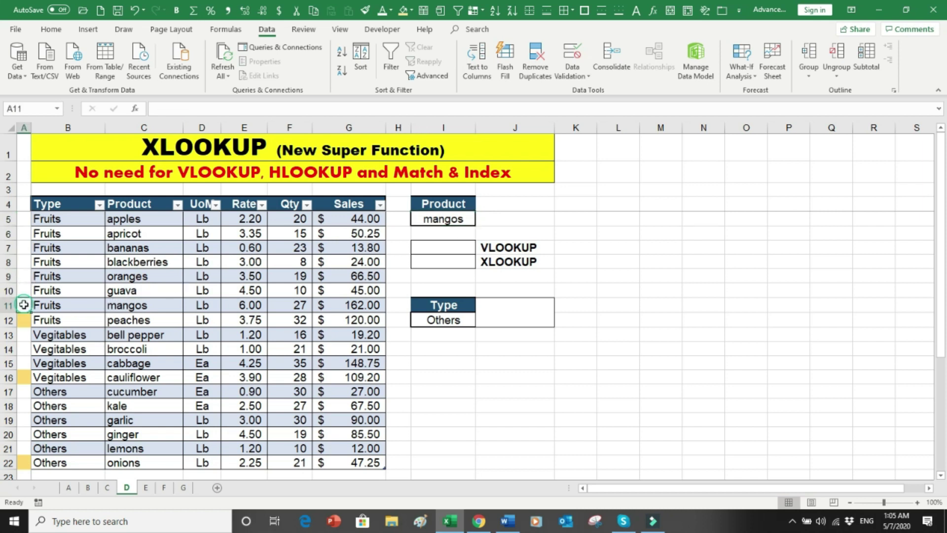
left_click_drag(23, 304, 180, 306)
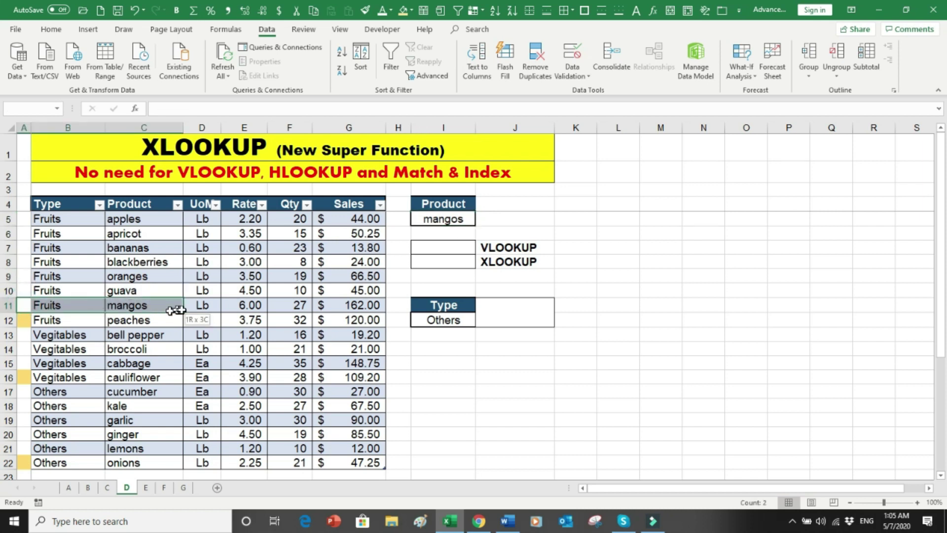
left_click(370, 304)
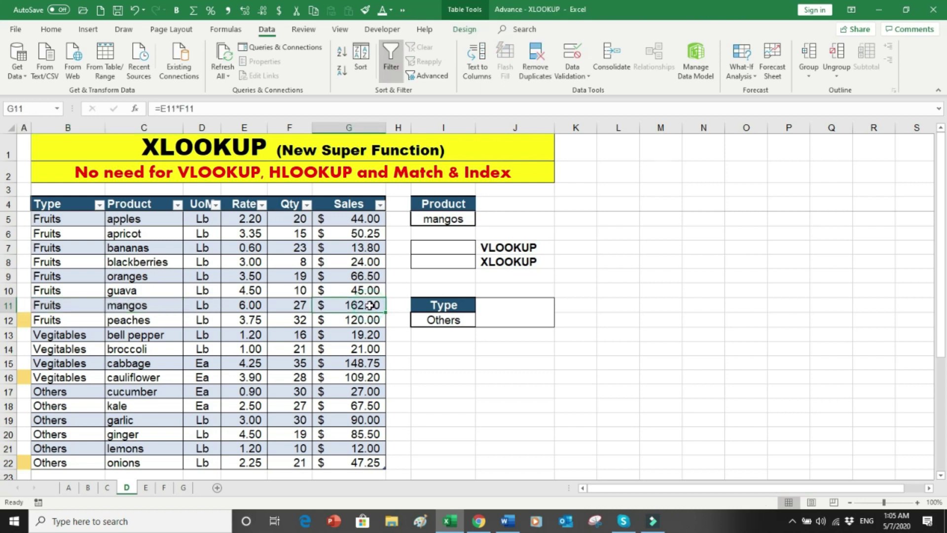
Enter =VLOOKUP(I5,Table1[[Product]:[Sales]],5,0) in cell I7 and compare the result with the mangos row.
left_click(451, 250)
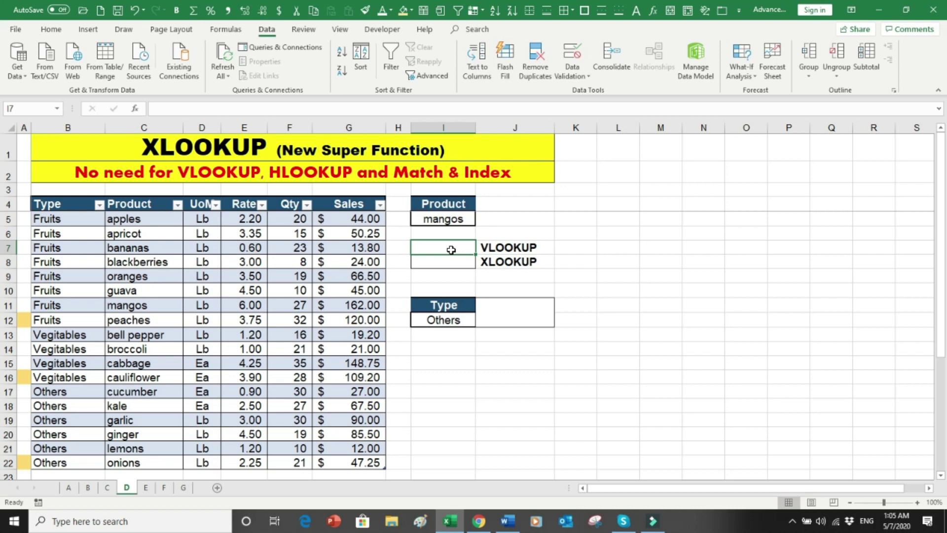
type("=VLO")
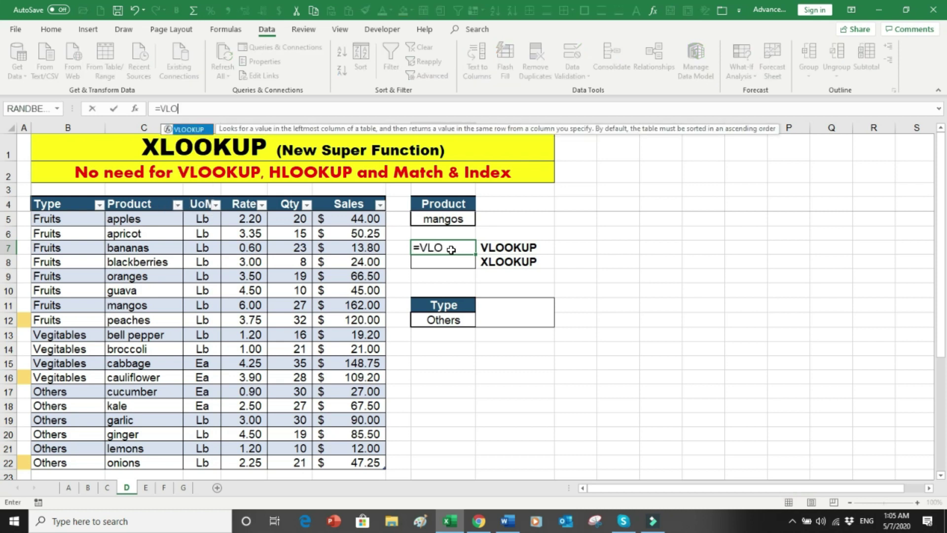
type("OKUP(")
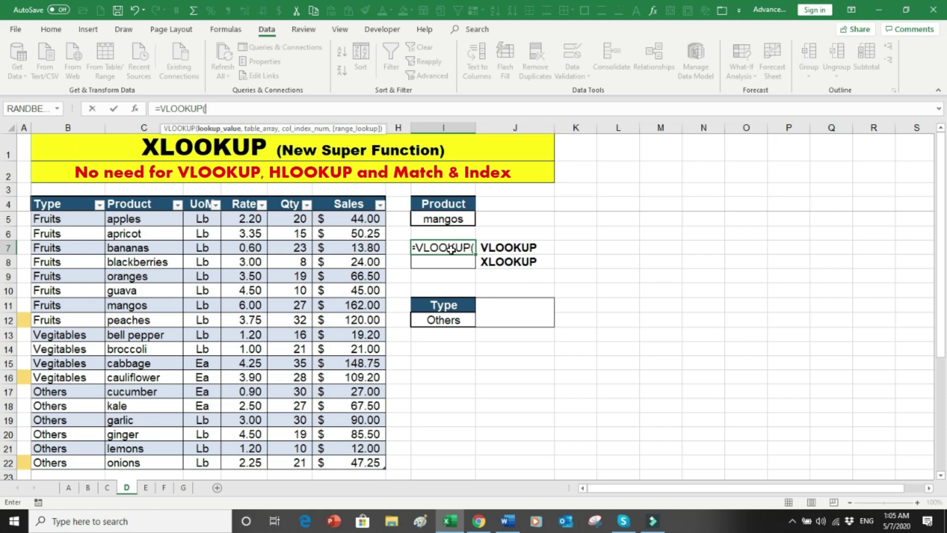
left_click(444, 220)
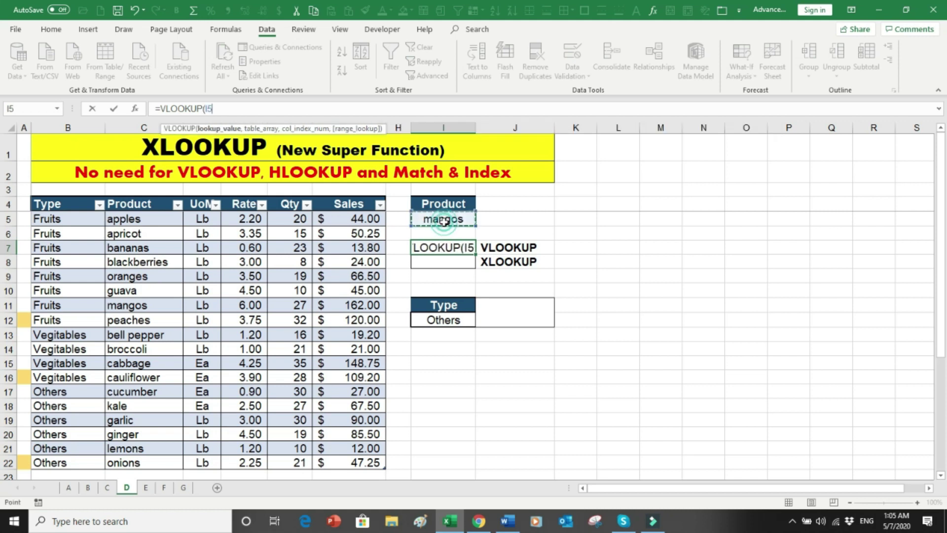
type(",")
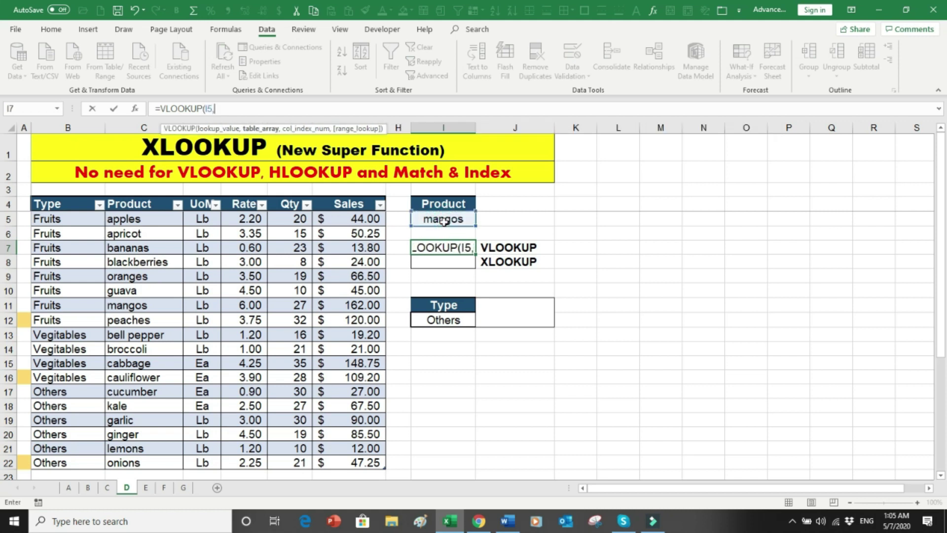
left_click_drag(126, 220, 343, 220)
left_click_drag(346, 264, 351, 463)
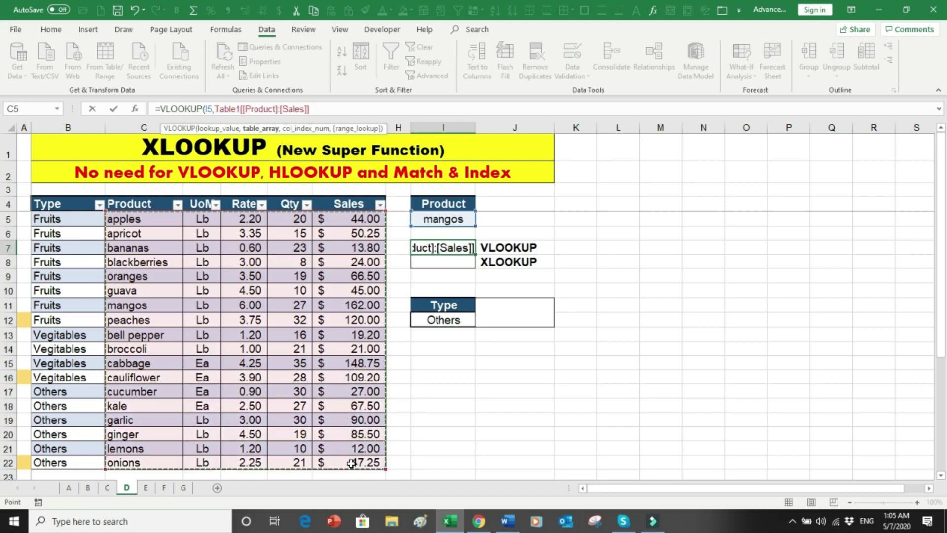
type(",5")
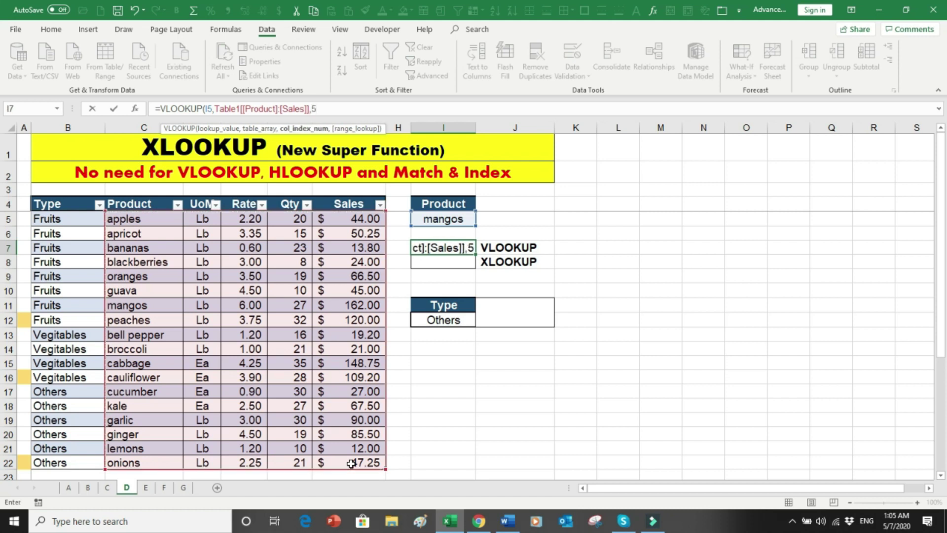
type(",0")
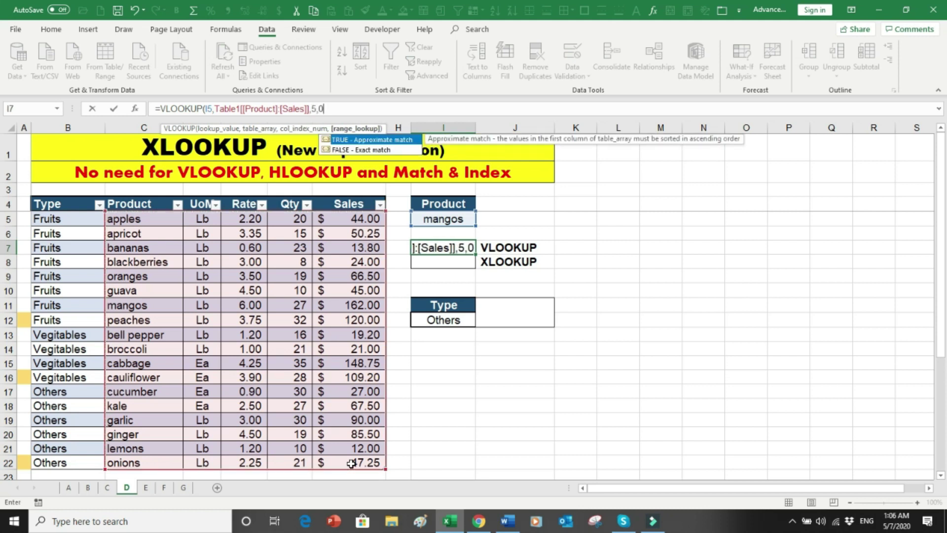
type(")")
key("Return")
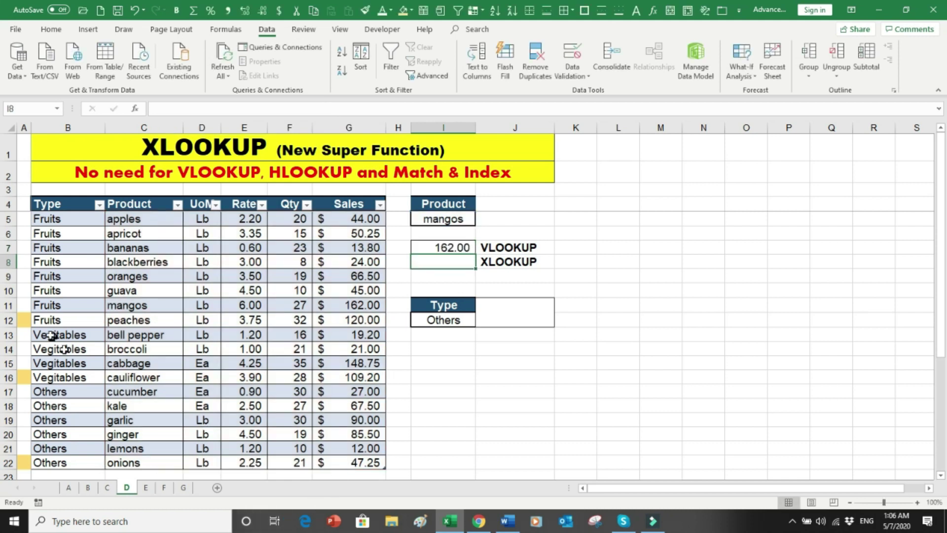
left_click_drag(99, 302, 361, 305)
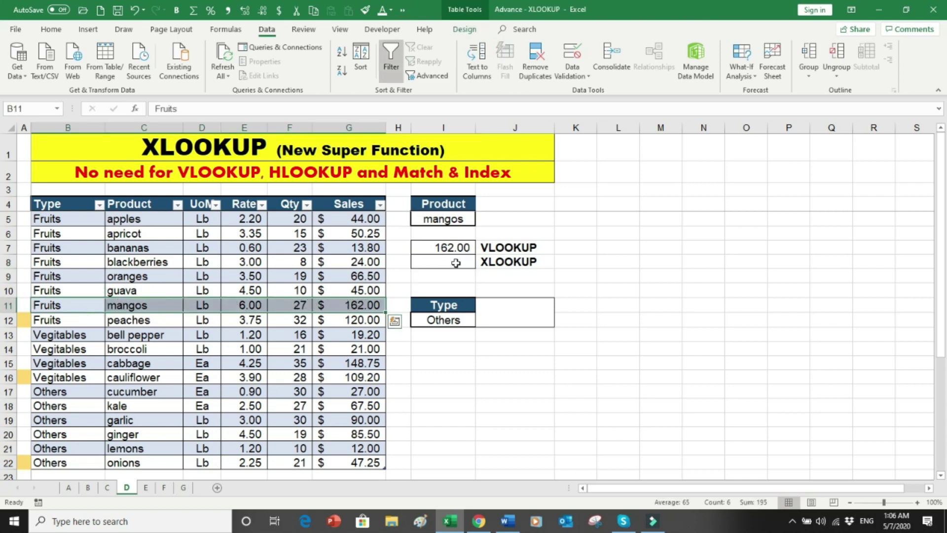
Enter =XLOOKUP(I5,Table1[Product],Table1[Sales]) in cell I8 to return the selected product's sales.
left_click(455, 263)
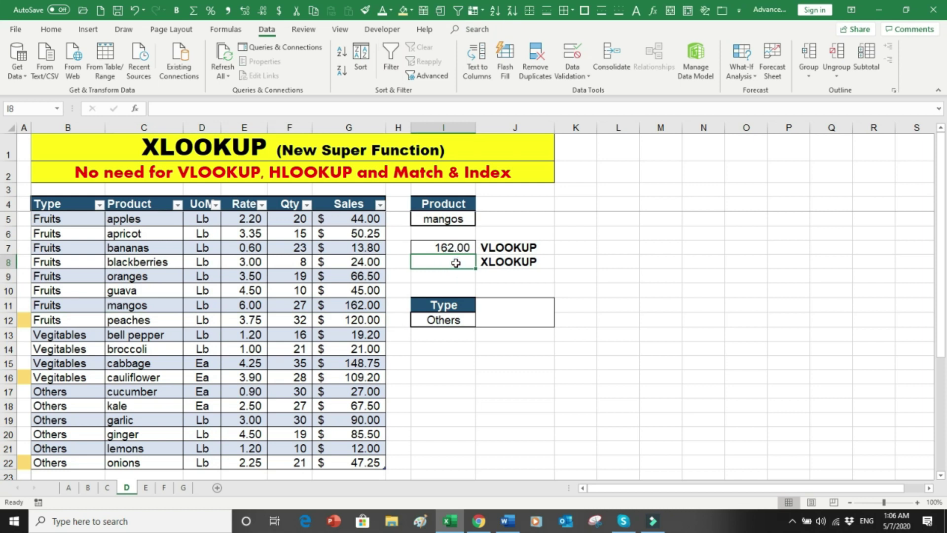
type("=X")
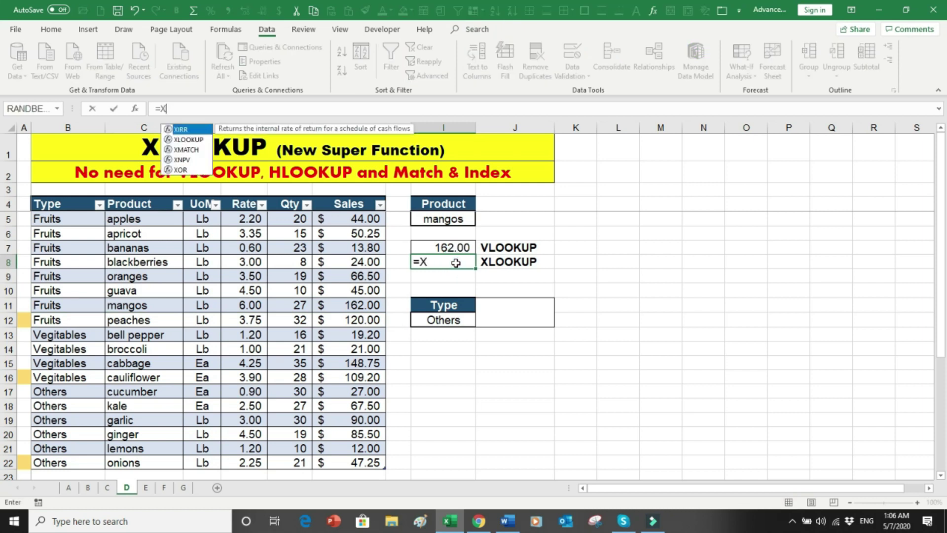
type("LOOKU")
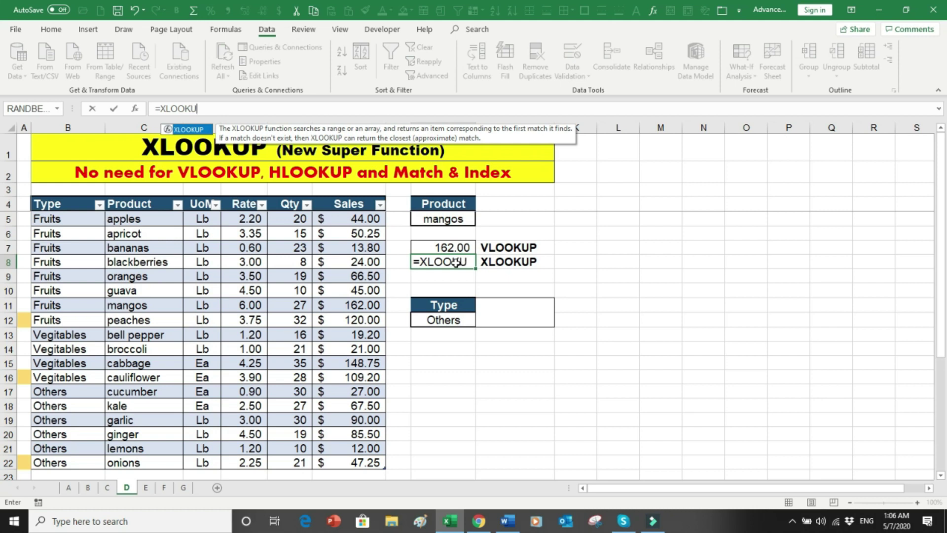
type("P(")
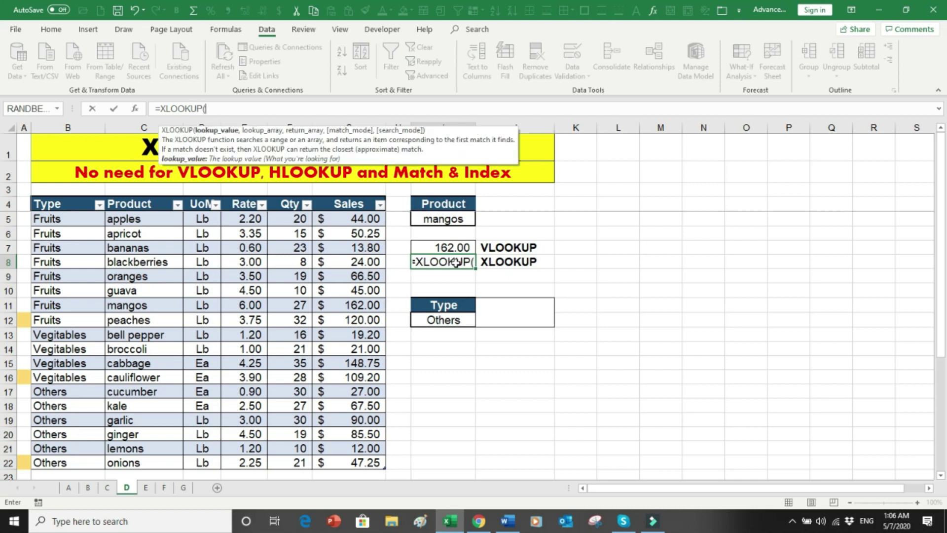
left_click(446, 221)
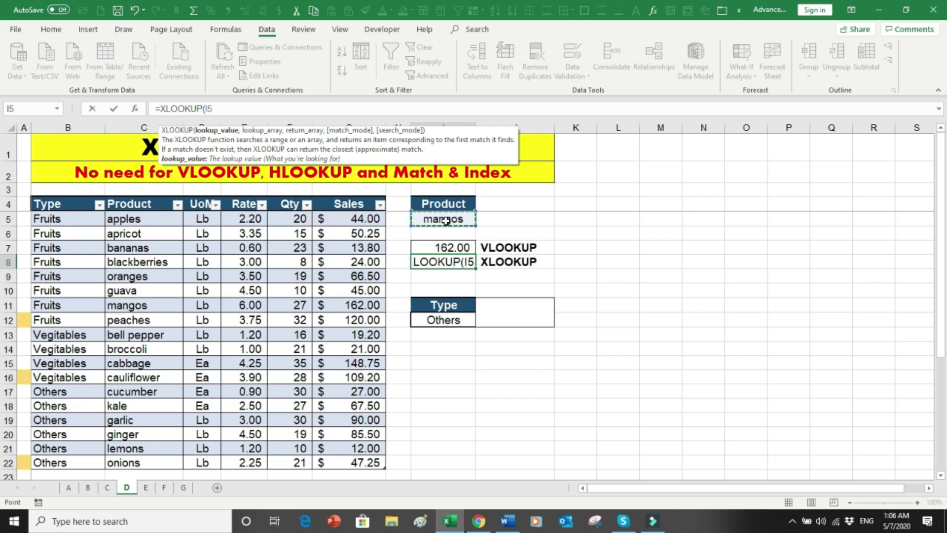
type(",")
left_click(121, 215)
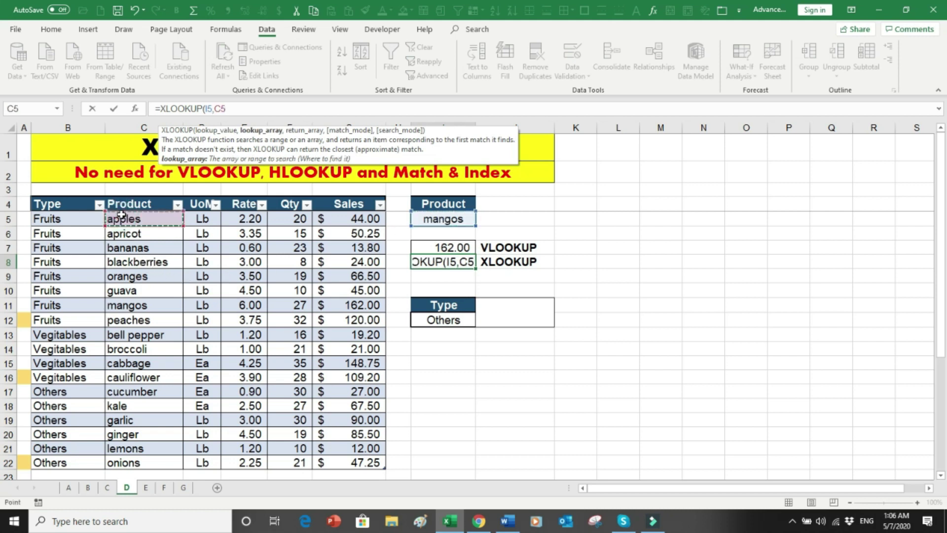
left_click_drag(121, 215, 123, 458)
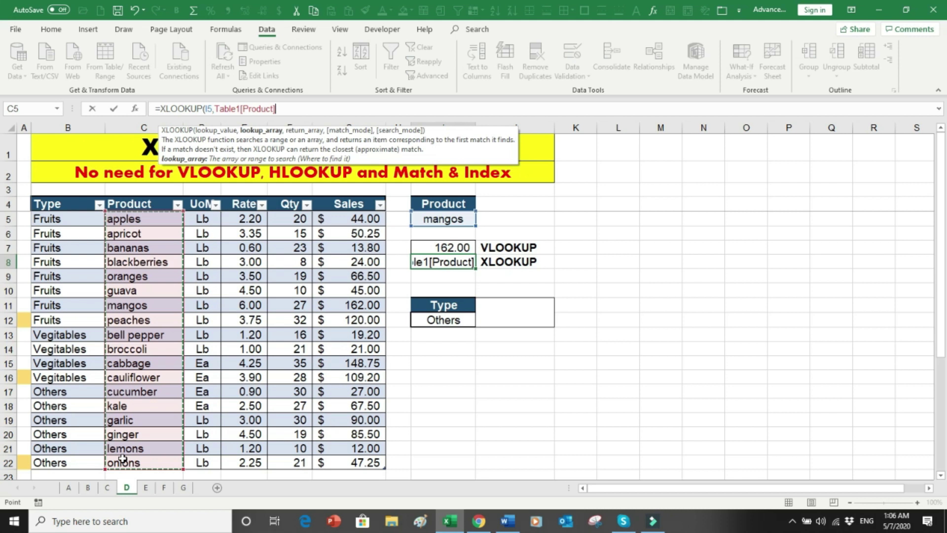
type(",")
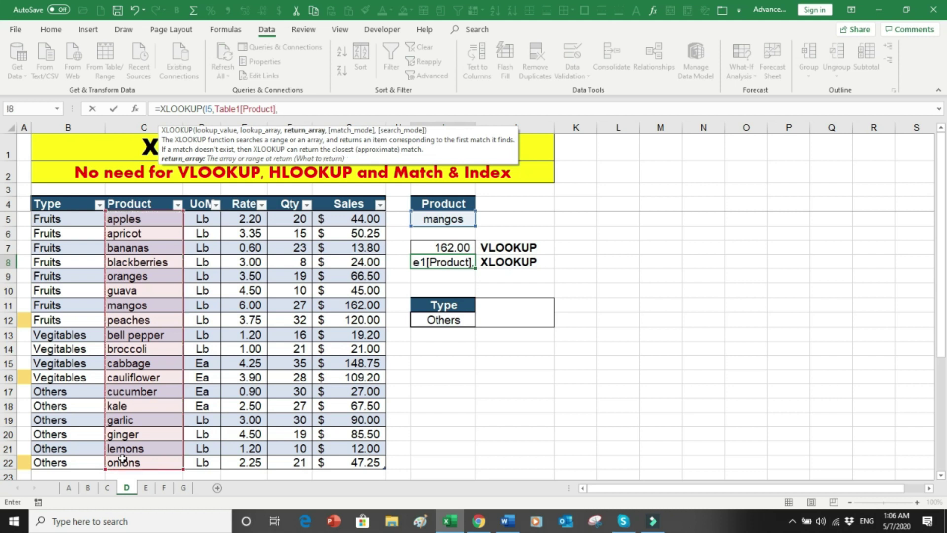
left_click(357, 216)
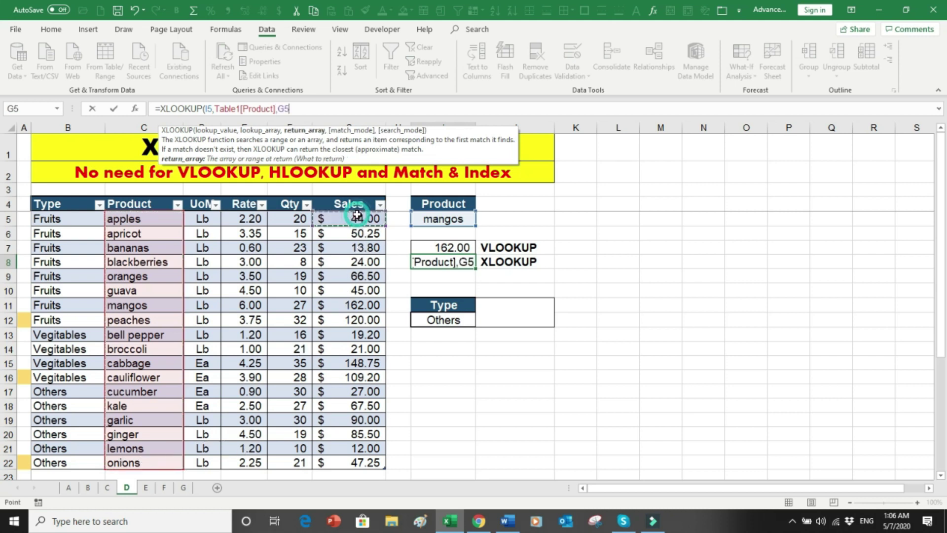
left_click_drag(357, 215, 339, 461)
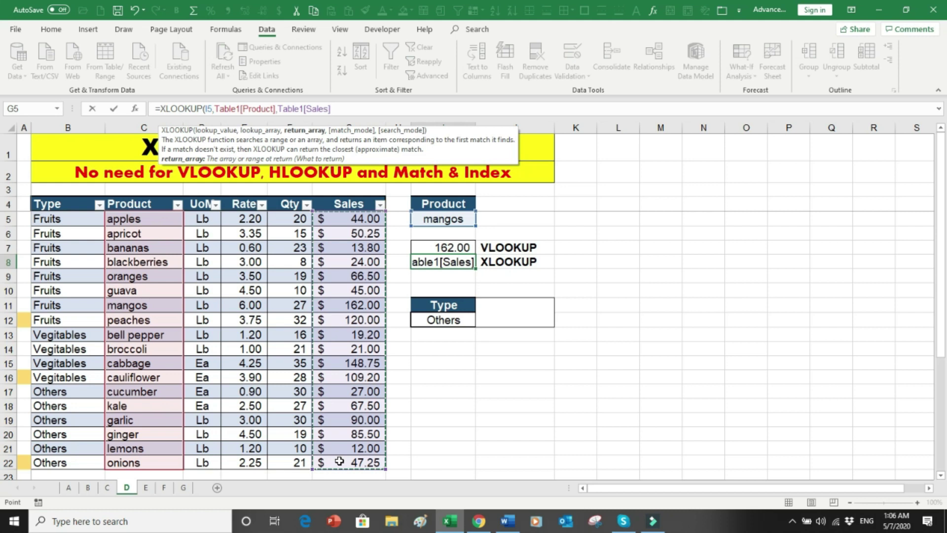
type(")")
key("Return")
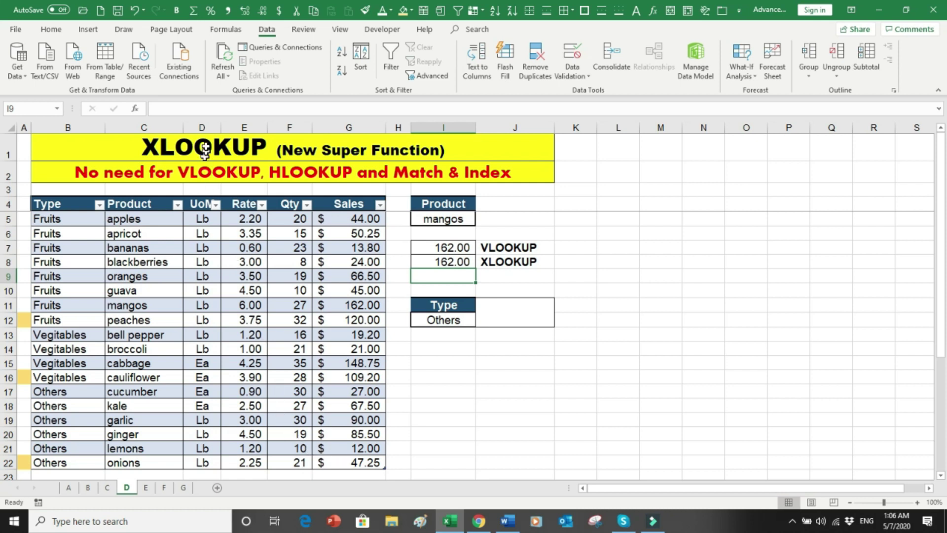
Insert a new sheet column between the table's Product and UoM columns to test both lookup formulas.
left_click(200, 123)
right_click(199, 129)
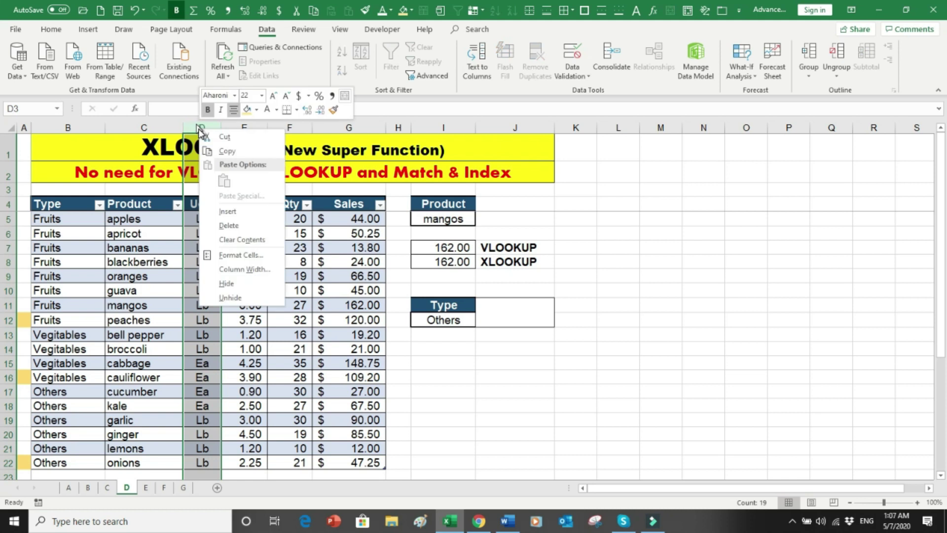
left_click(228, 212)
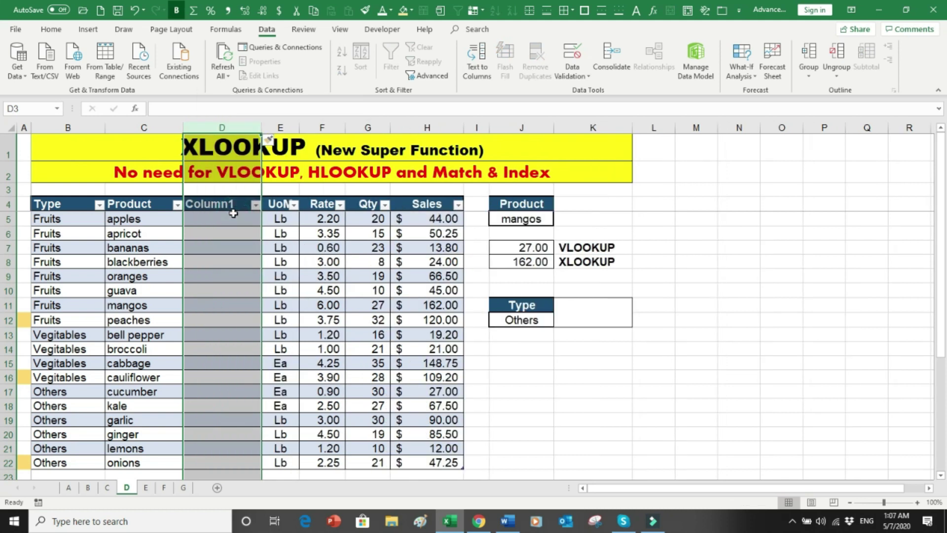
left_click(367, 290)
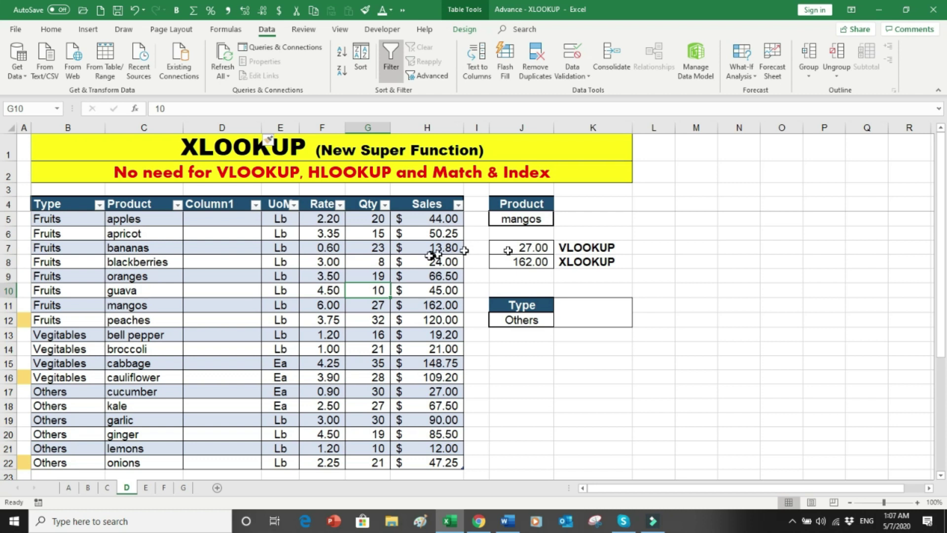
Check the mangos quantity in the table and undo the column insertion between Product and UoM.
left_click(371, 306)
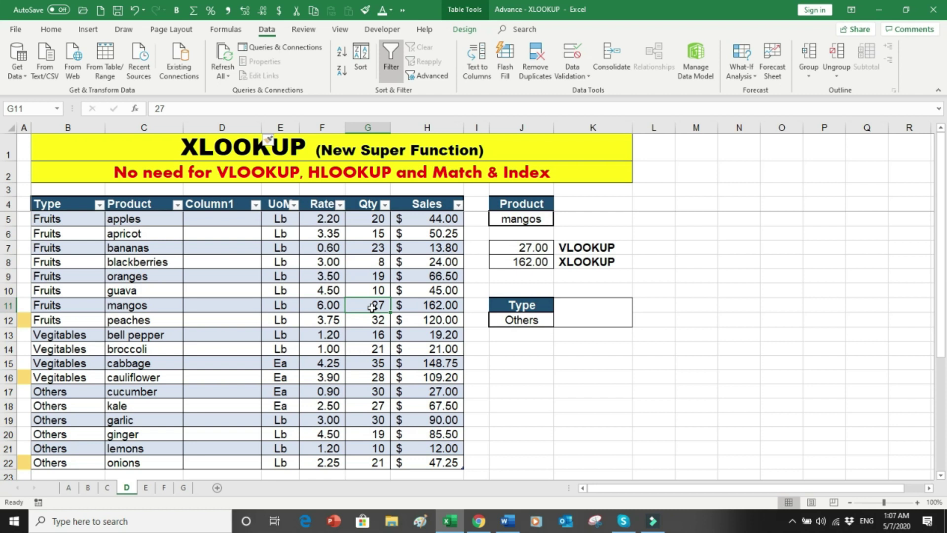
key("ctrl+z")
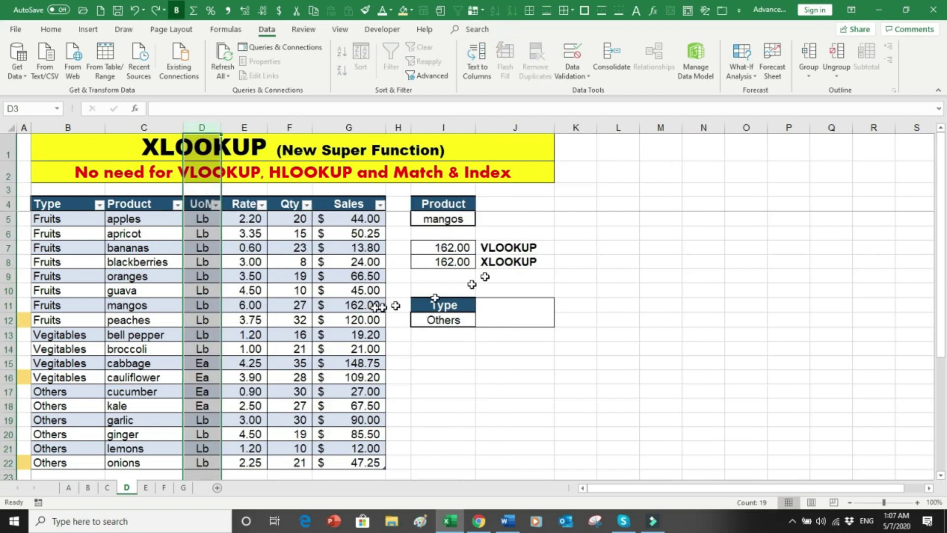
Choose cucumber as the lookup product in cell I5 and trace its table row across to the Sales value.
left_click(465, 217)
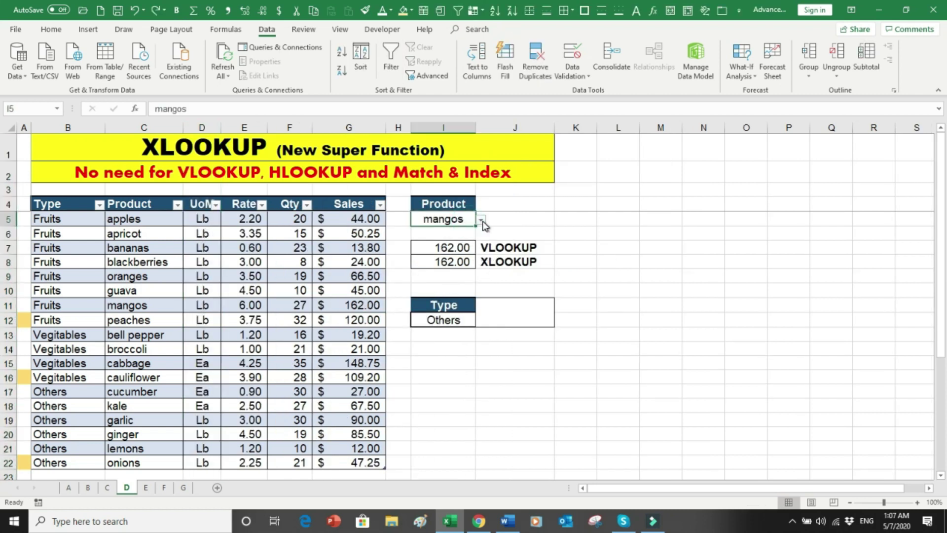
left_click(481, 219)
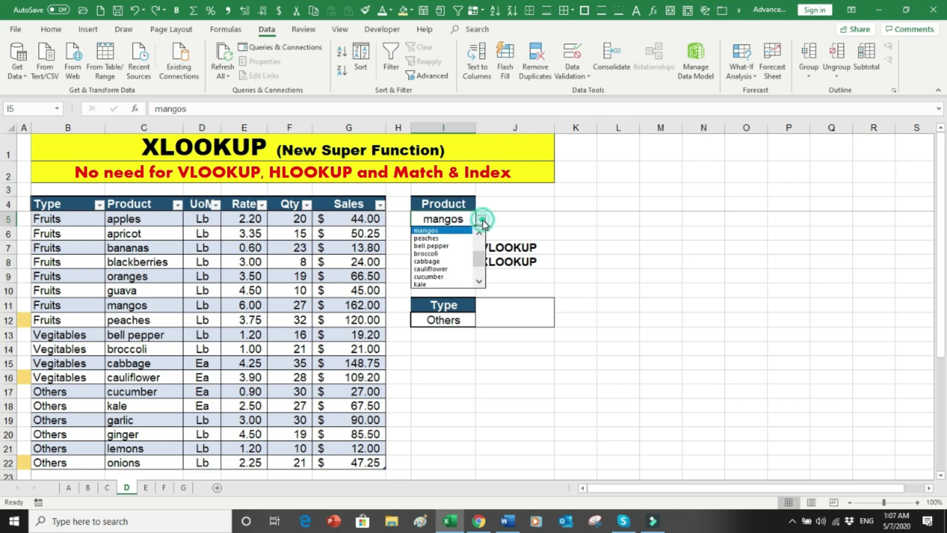
left_click(441, 277)
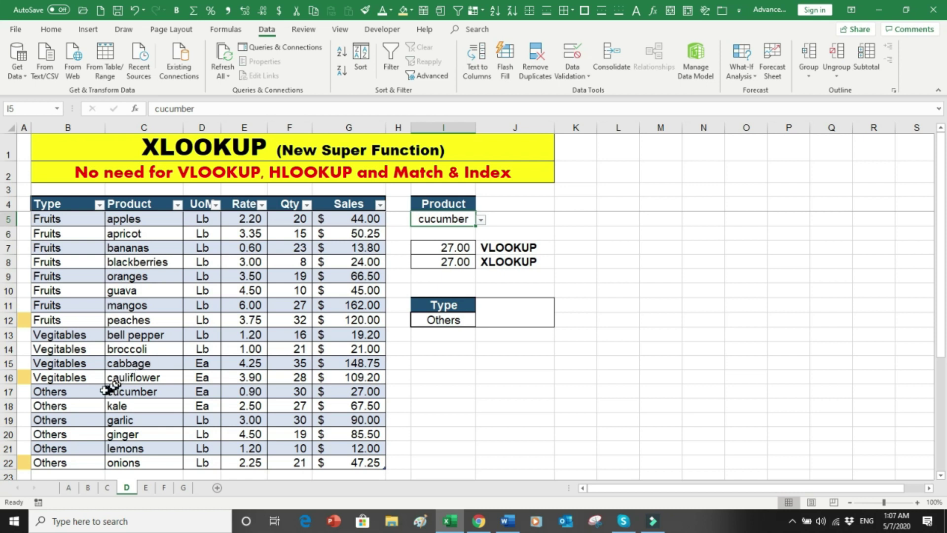
left_click_drag(94, 390, 394, 390)
left_click(467, 379)
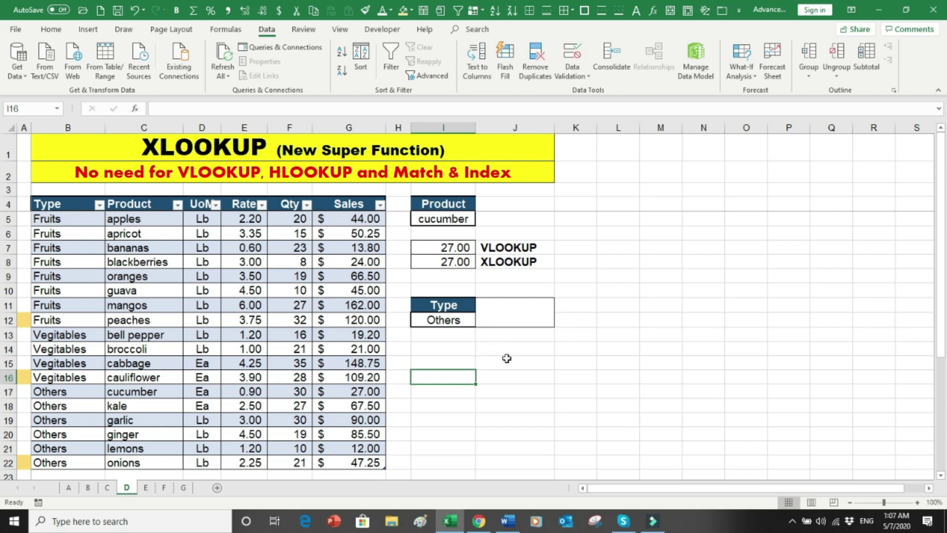
Choose Others as the lookup type in cell I12.
left_click(448, 318)
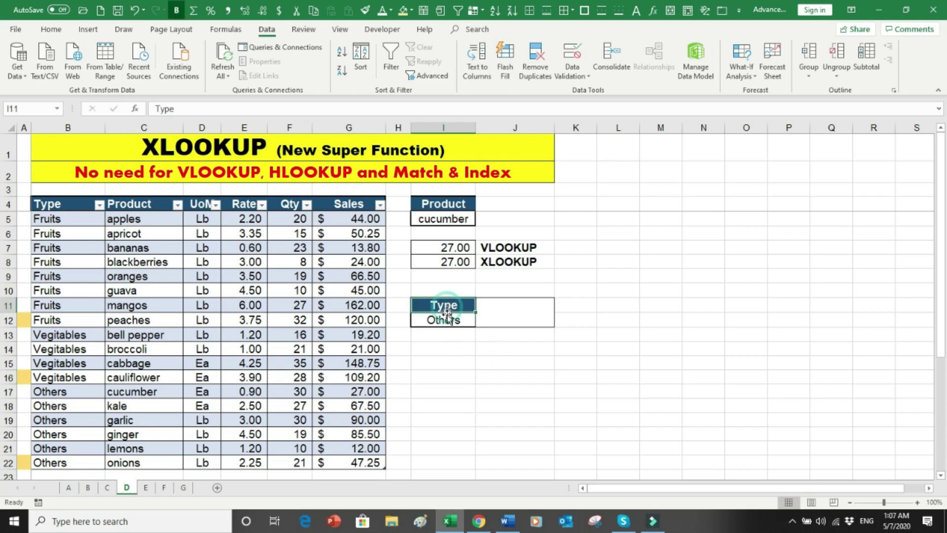
left_click(480, 321)
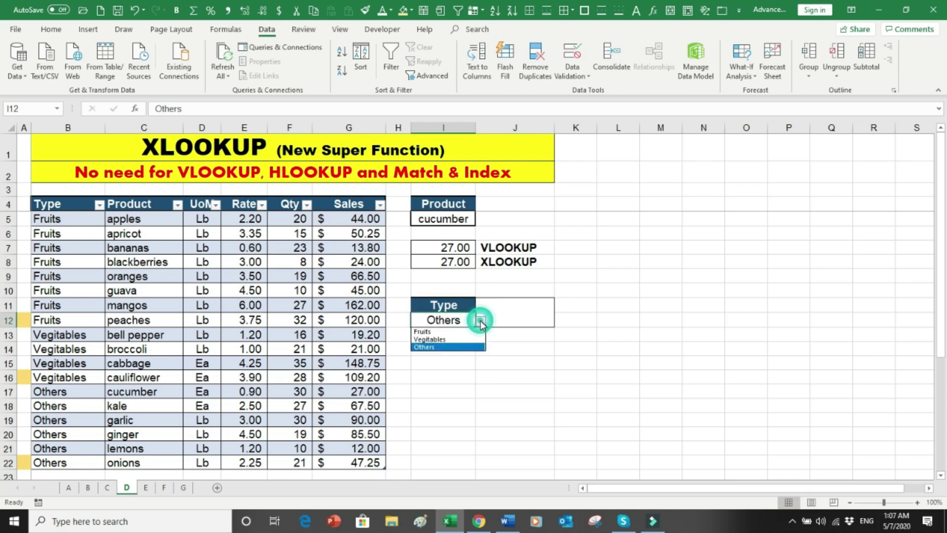
left_click(434, 347)
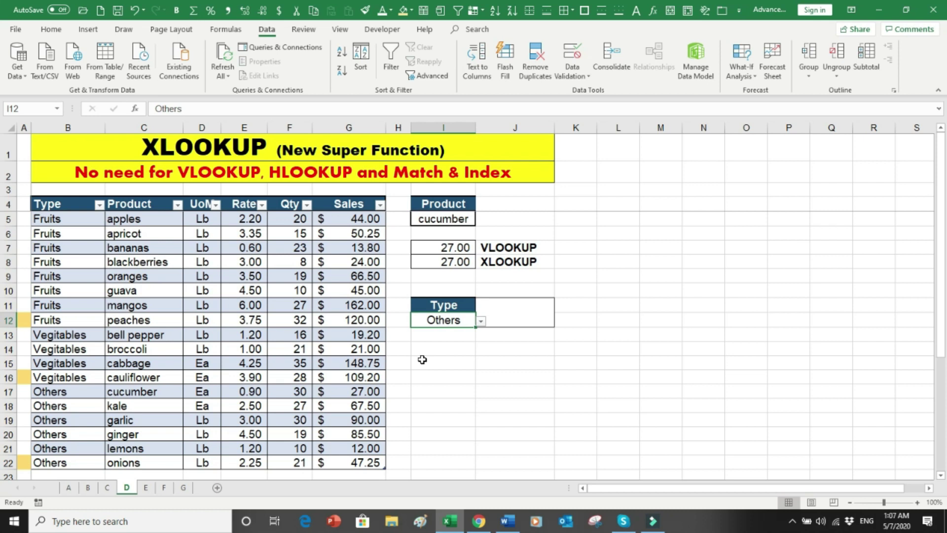
Try the formula =XLOOKUP(I11,Table1[Type],Table1[Sales]) in merged cell J11 and clear the cell.
left_click(523, 316)
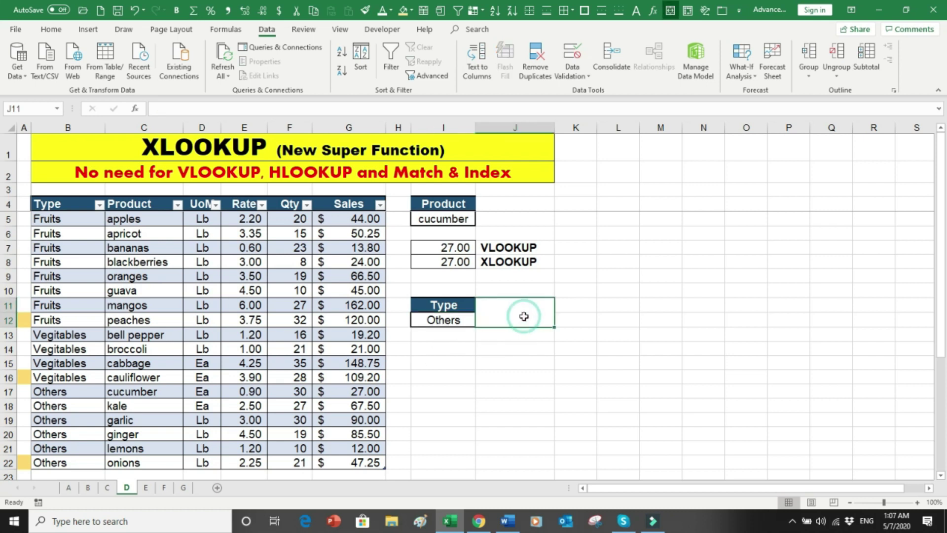
type("=")
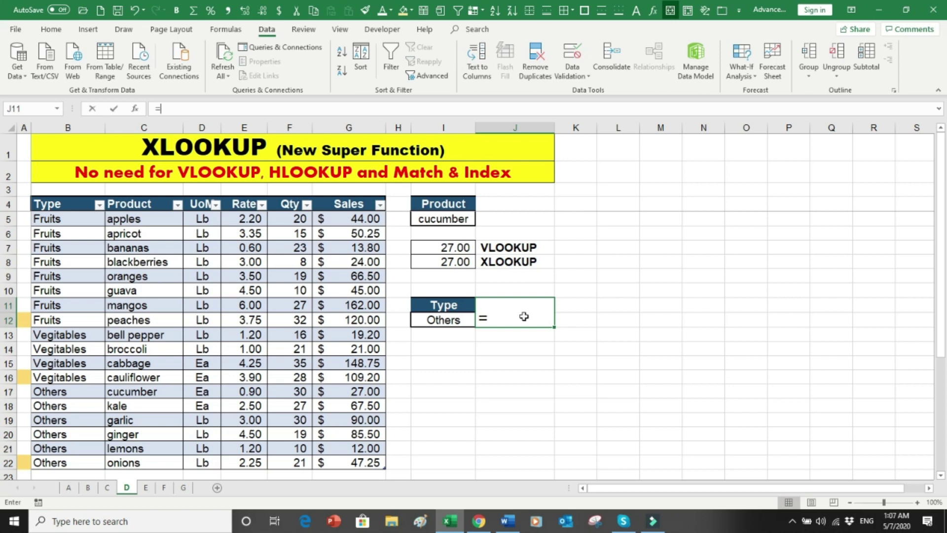
type("XLOOK")
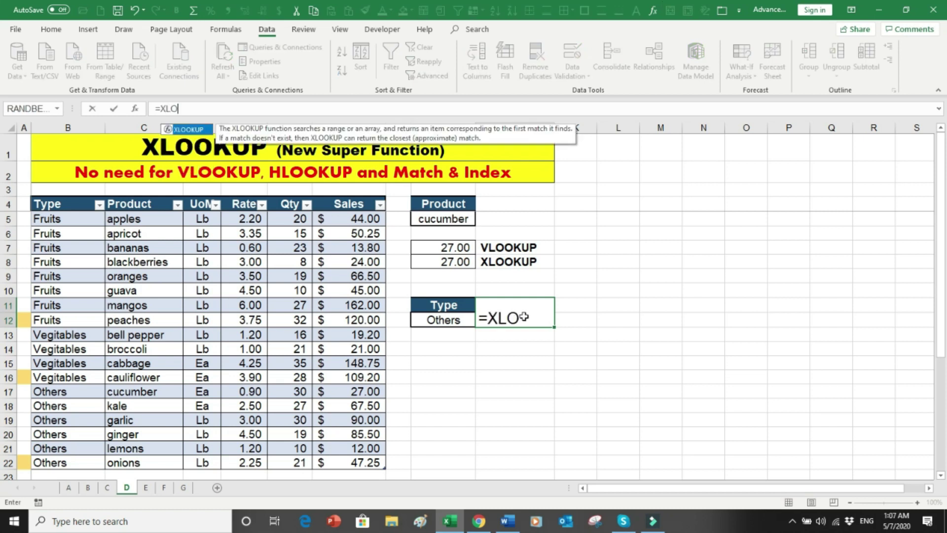
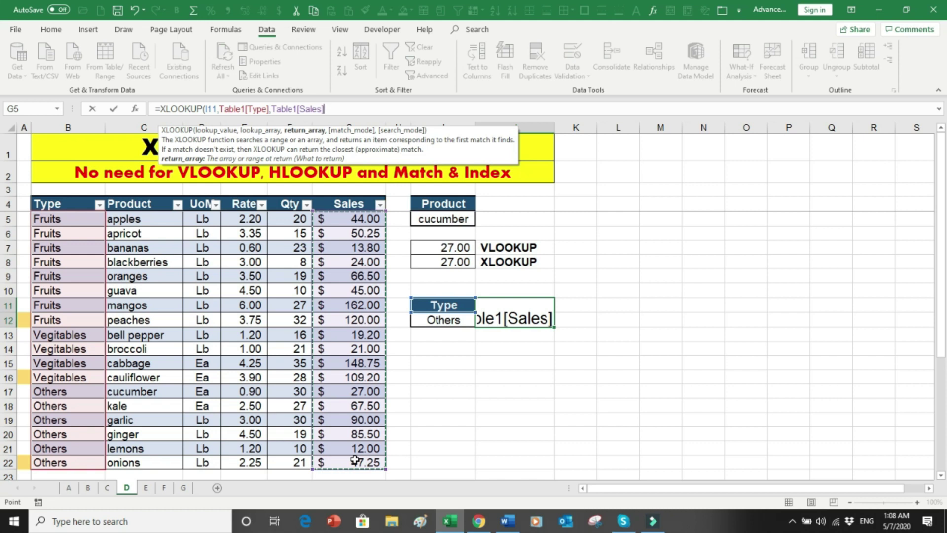
type(")")
key("Return")
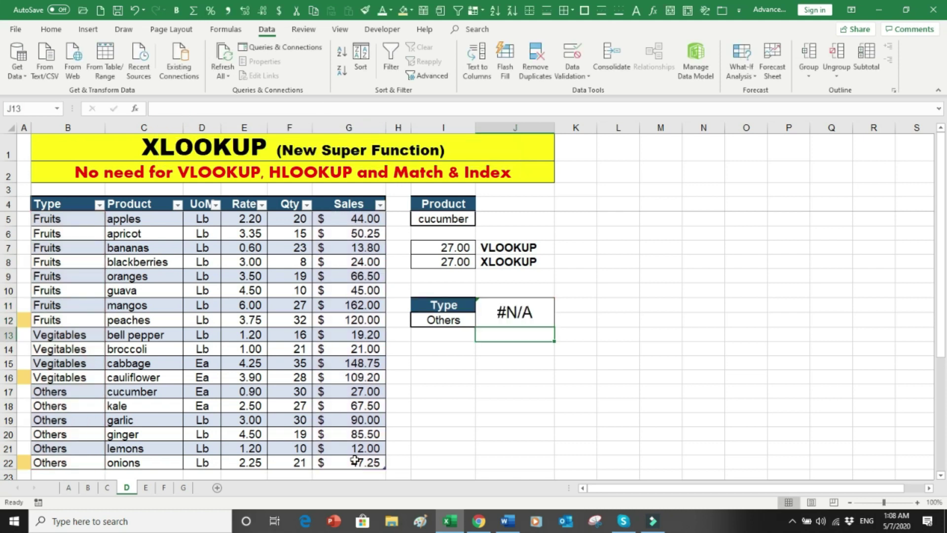
key("Up")
key("Delete")
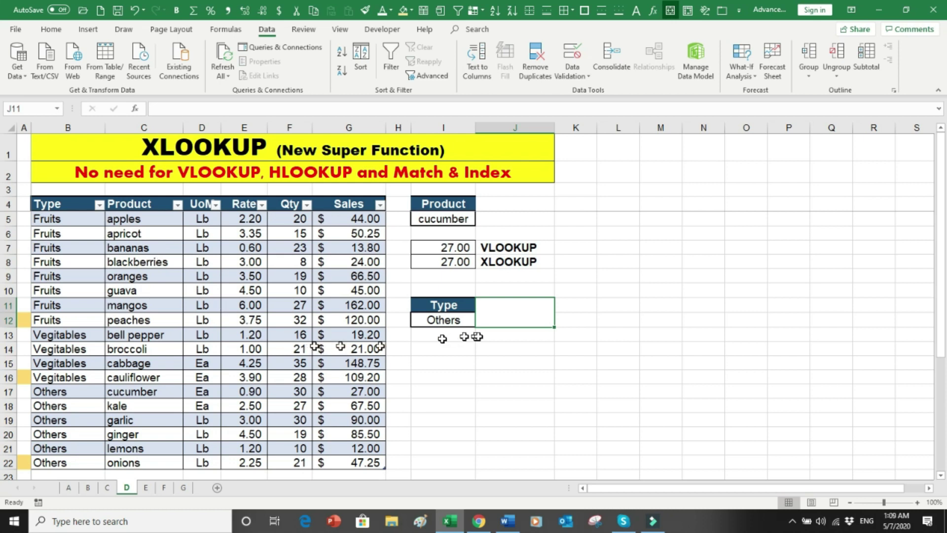
Enter =XLOOKUP(I12,Table1[Type],Table1[Sales]) in merged cell J11 to return sales for the selected type.
left_click(514, 316)
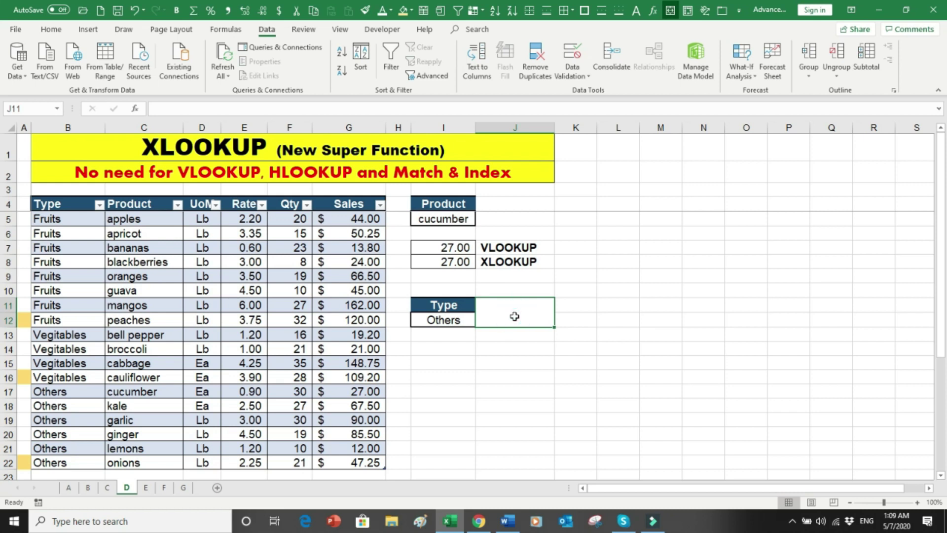
type("=XL")
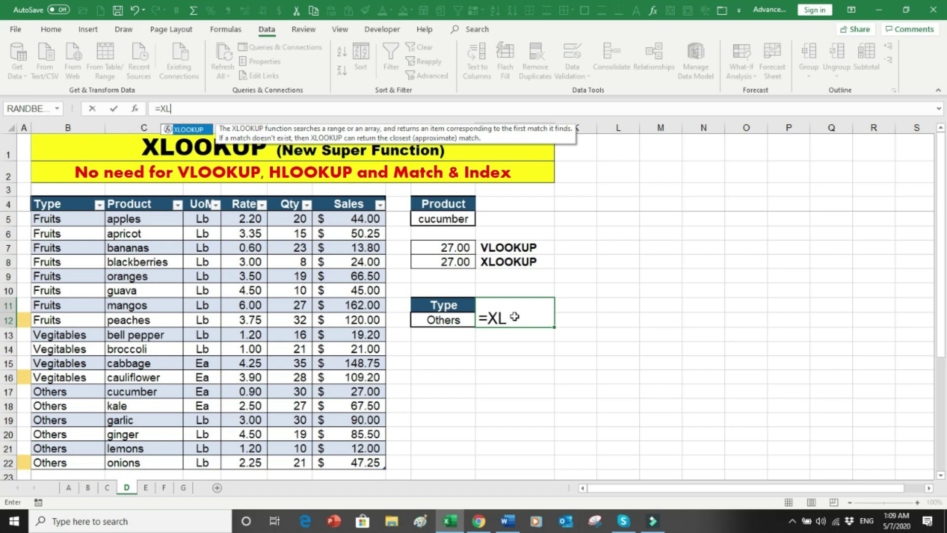
type("OOKUP(")
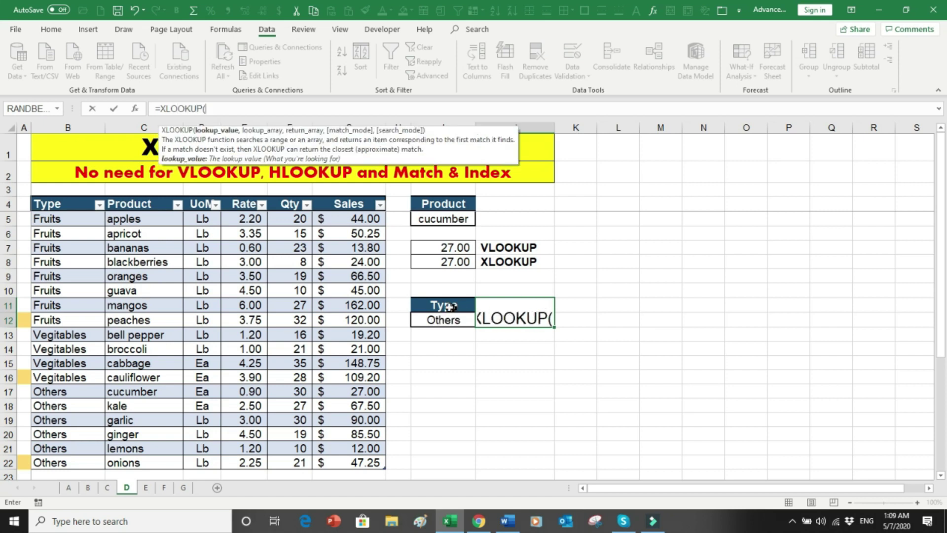
left_click(443, 321)
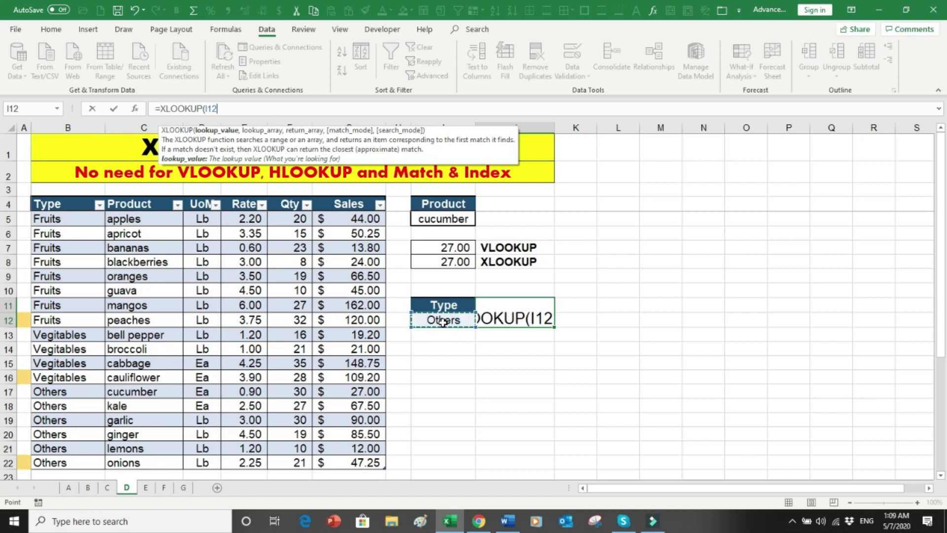
type(",")
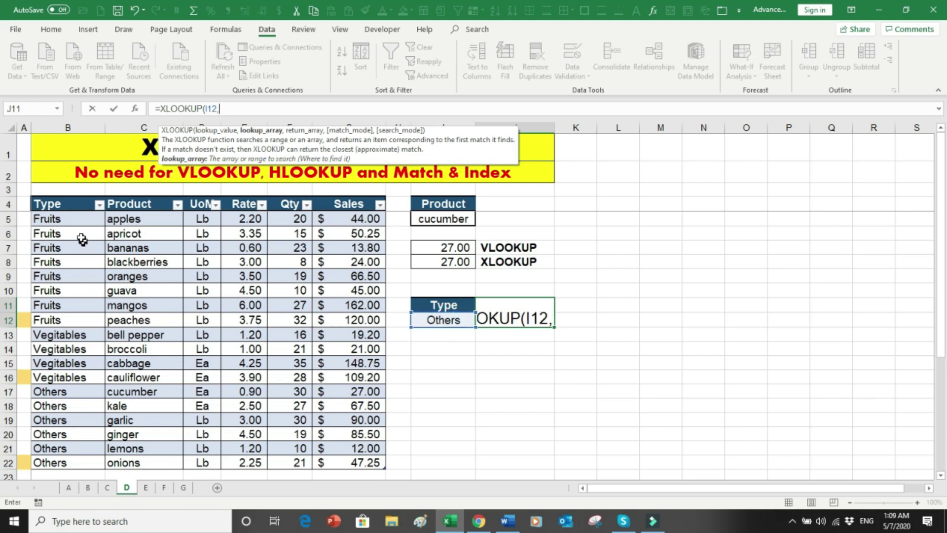
left_click_drag(71, 219, 78, 463)
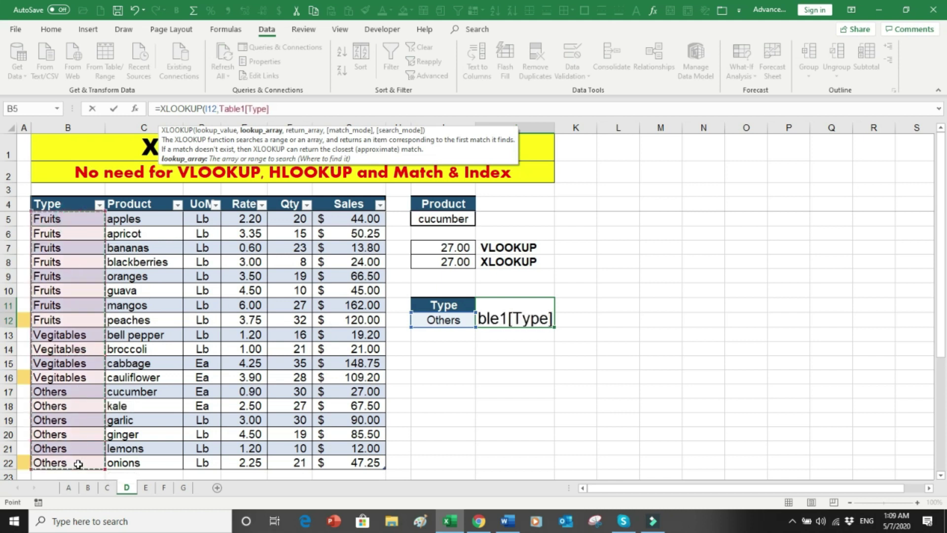
type(",")
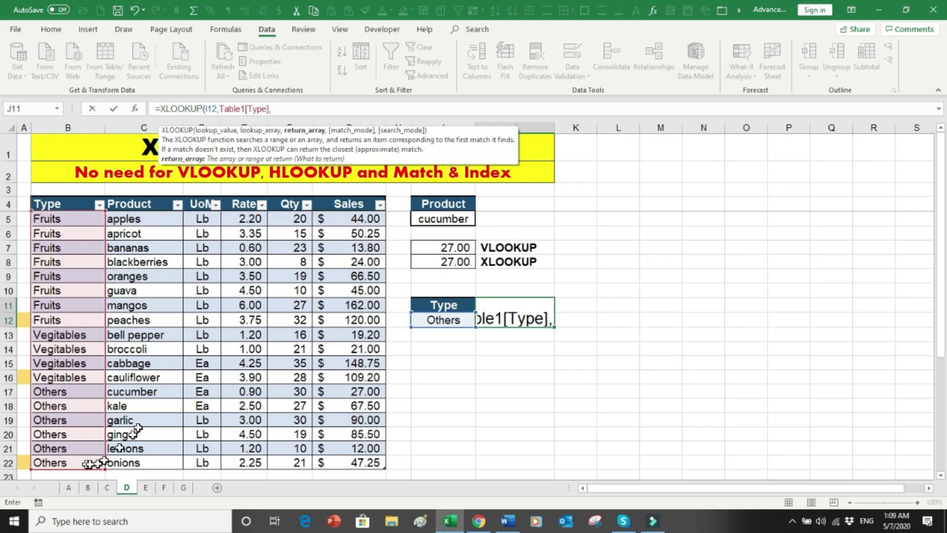
left_click_drag(353, 218, 347, 458)
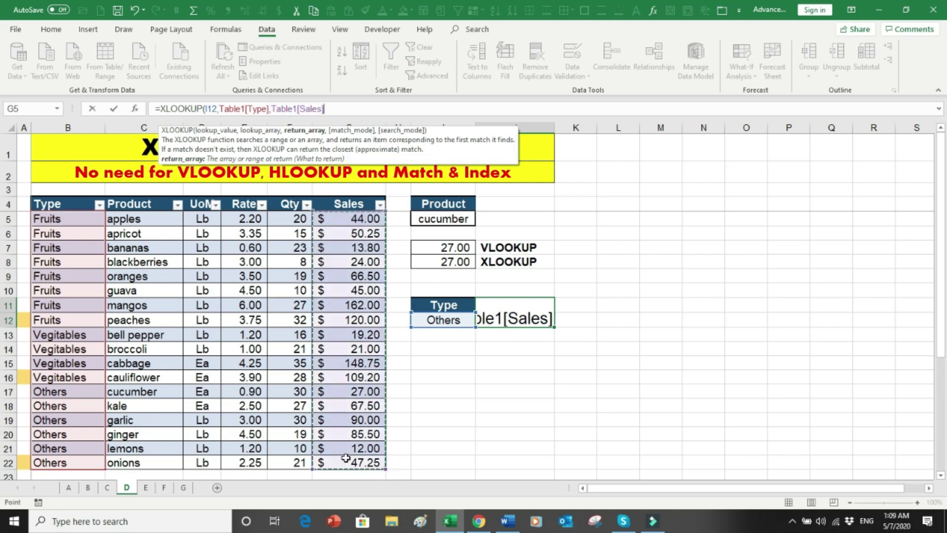
type(")")
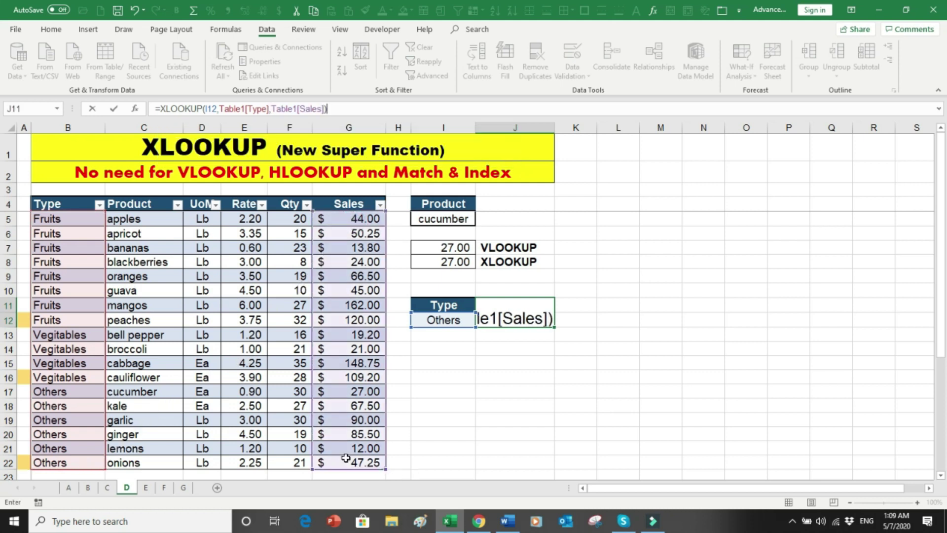
key("ctrl+Return")
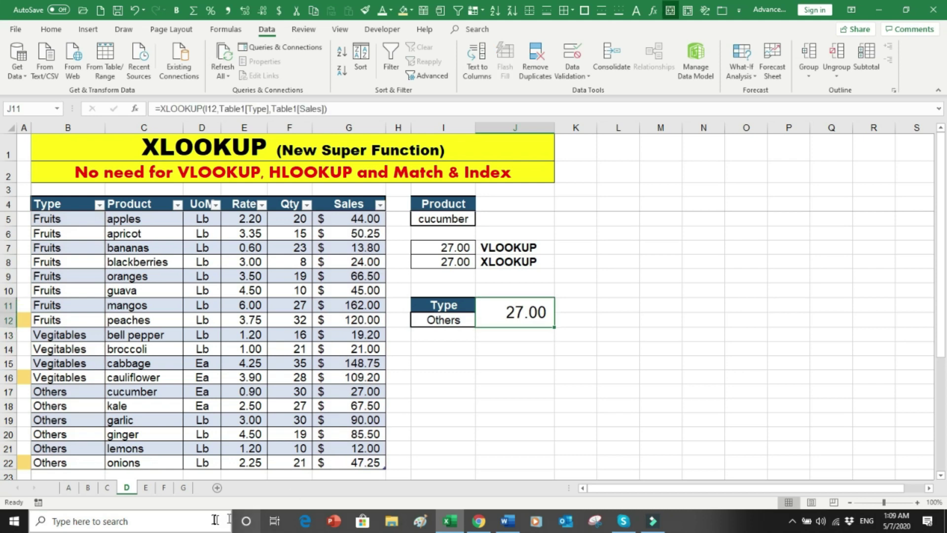
Compare the J11 result with the first and last Others rows in the table.
left_click_drag(93, 391, 401, 393)
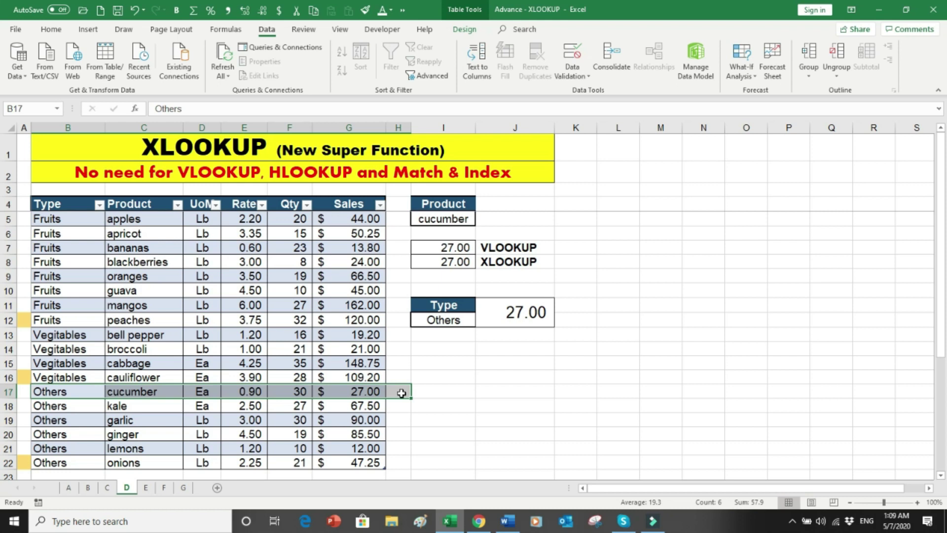
left_click(516, 317)
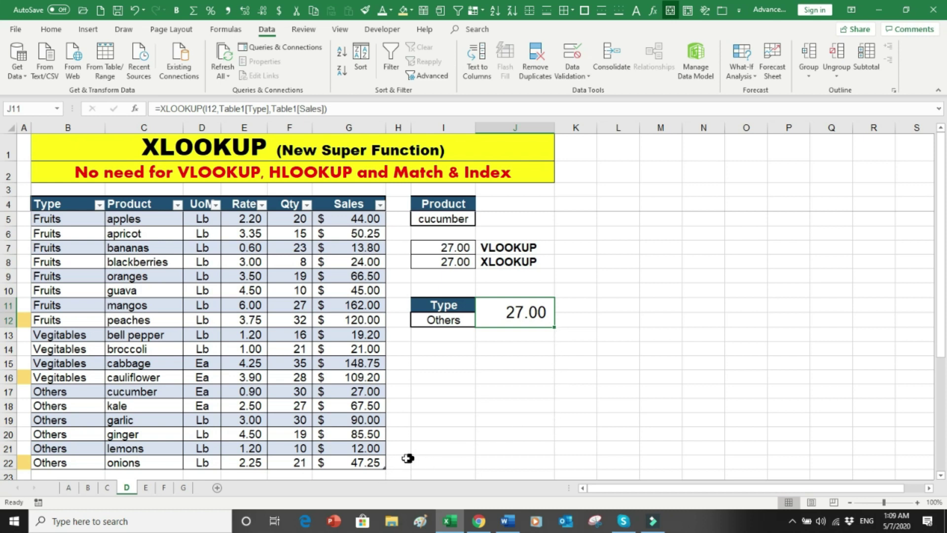
left_click_drag(408, 459, 371, 462)
Extend the J11 formula with a blank match mode and search mode -1, and compare the result with the onions row.
left_click(530, 312)
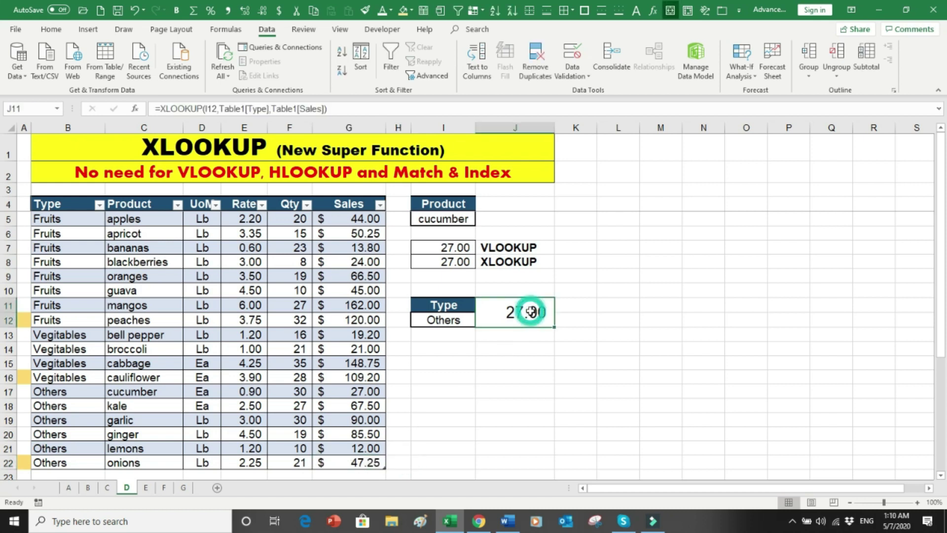
left_click(324, 110)
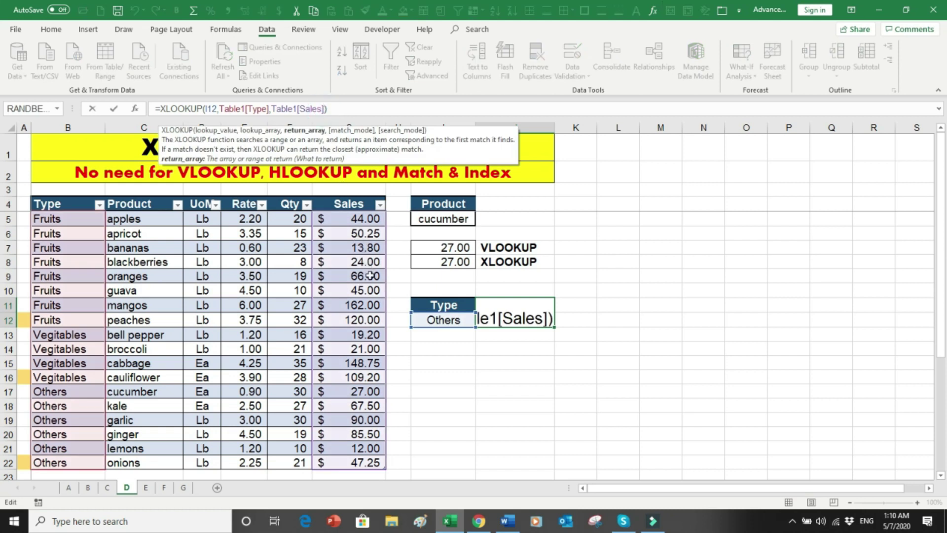
type(",,")
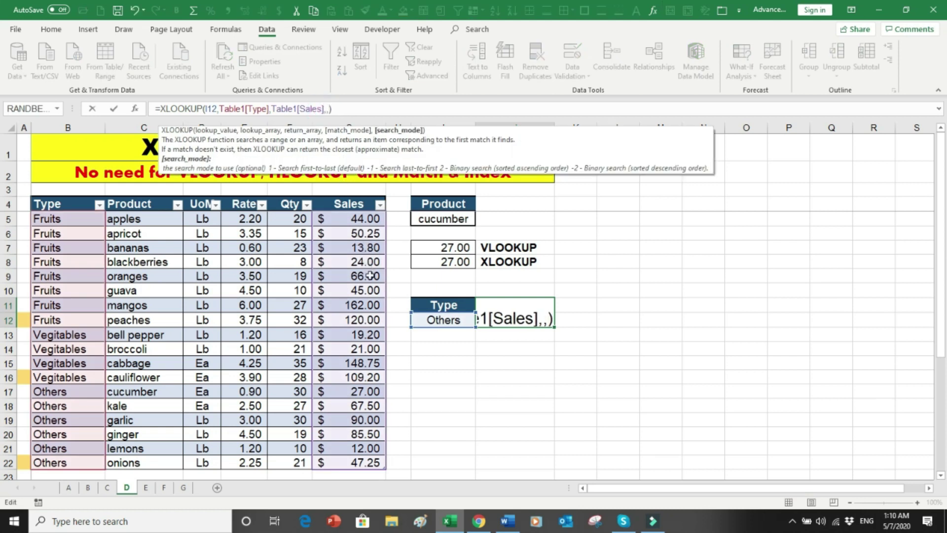
type("-1")
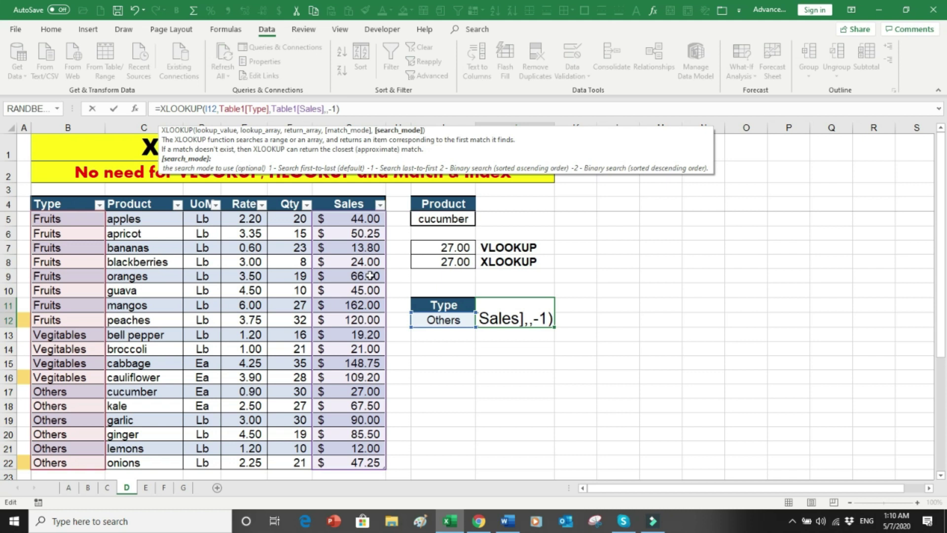
key("Right")
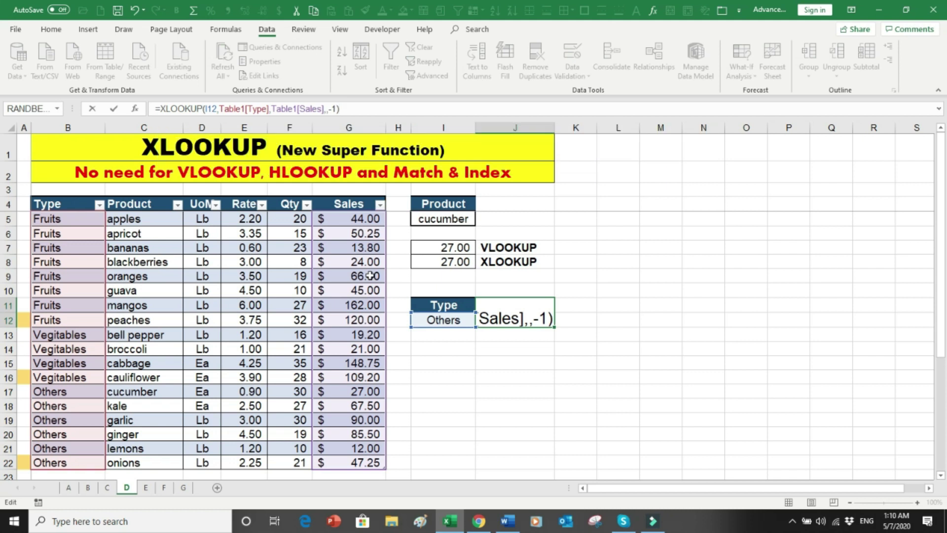
key("Return")
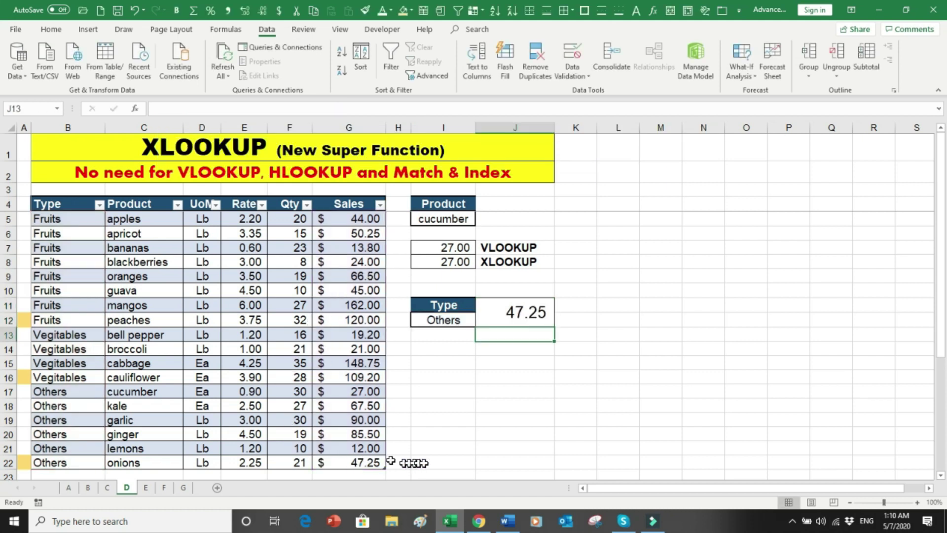
left_click(429, 462)
left_click_drag(429, 462, 22, 471)
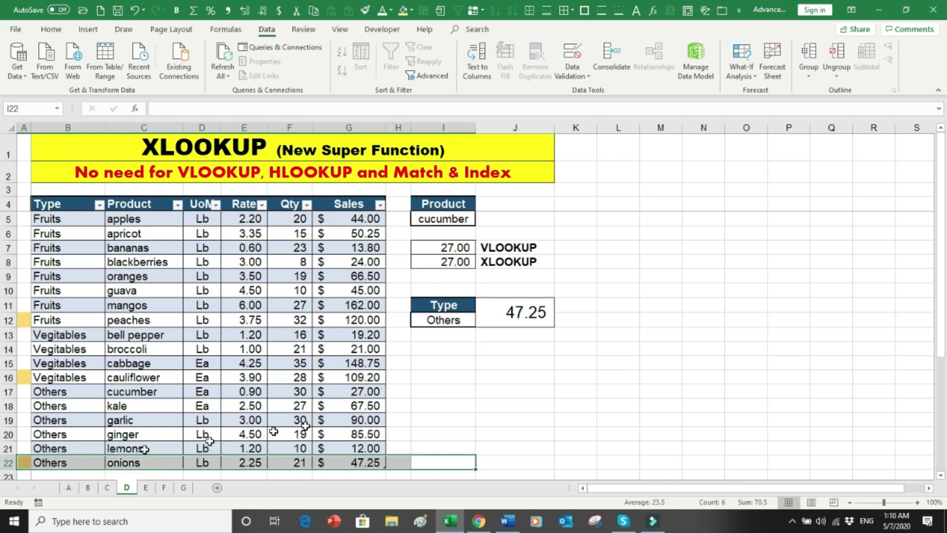
Set the type in I12 to Vegitables and compare the J11 result with the cauliflower row.
left_click(448, 321)
left_click(480, 321)
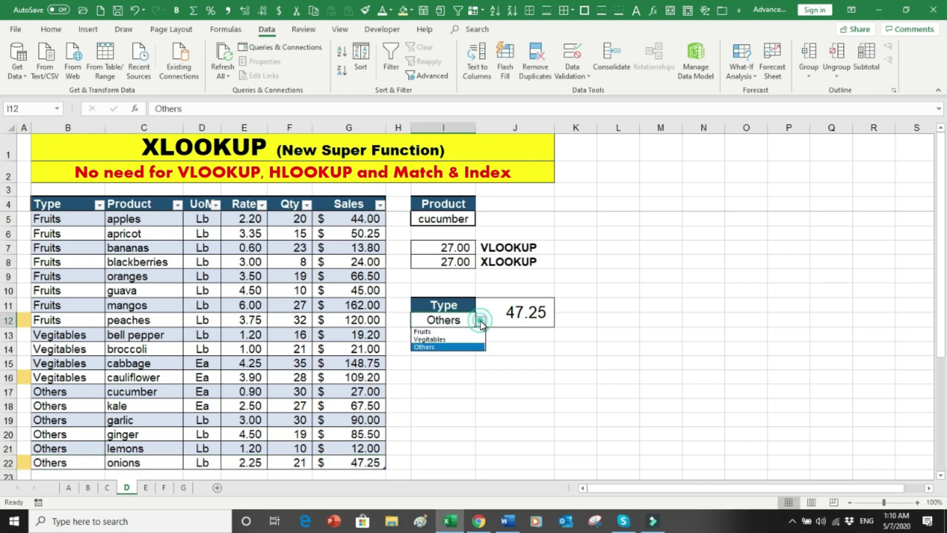
left_click(434, 339)
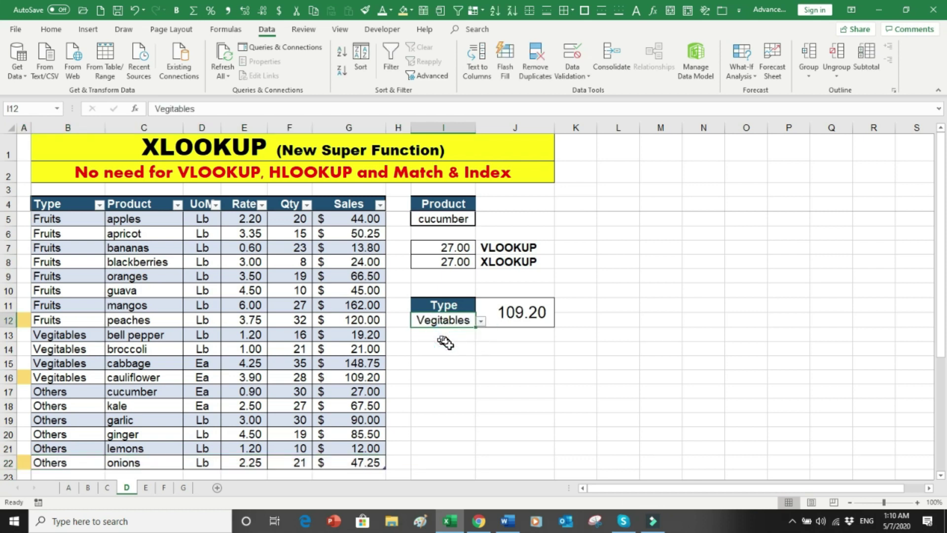
left_click(7, 377)
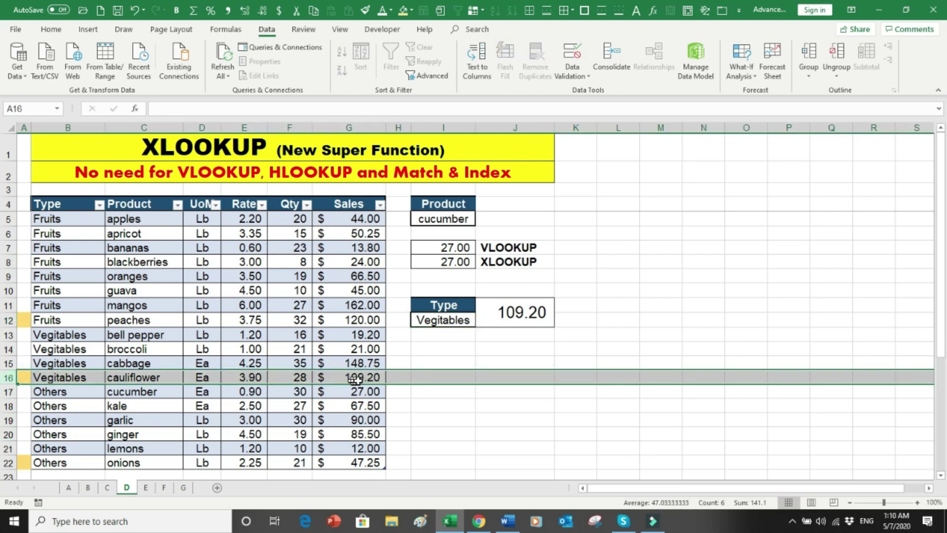
Set the type in I12 to Fruits and compare the J11 result with the peaches row.
left_click(450, 319)
left_click(481, 320)
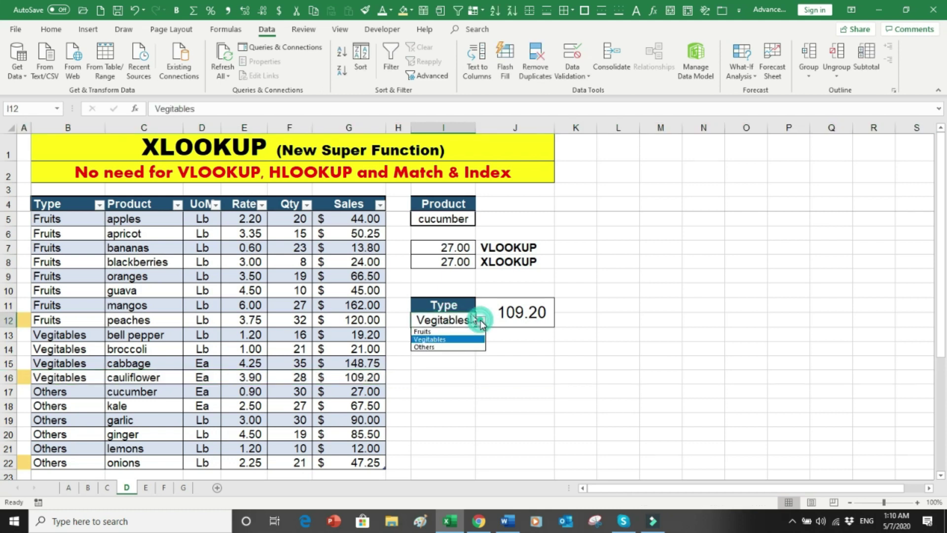
left_click(447, 332)
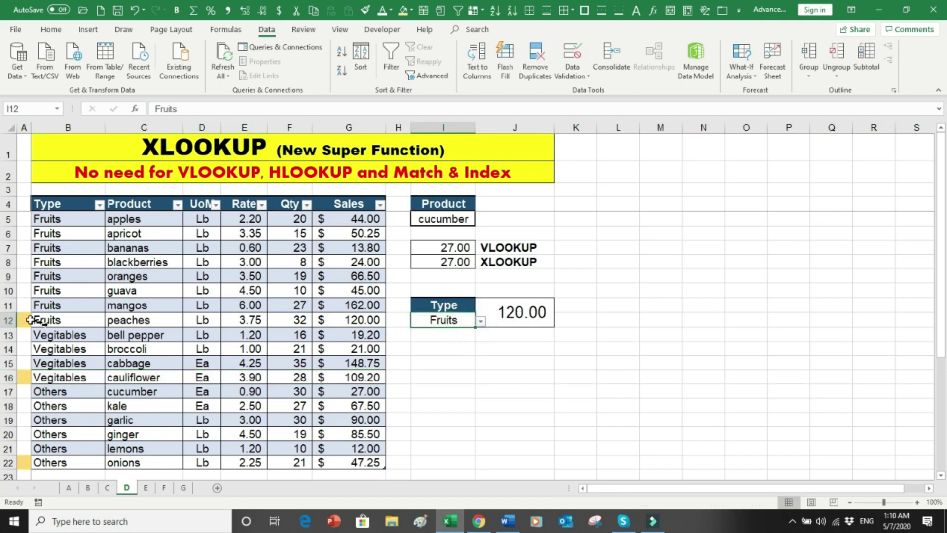
left_click(11, 319)
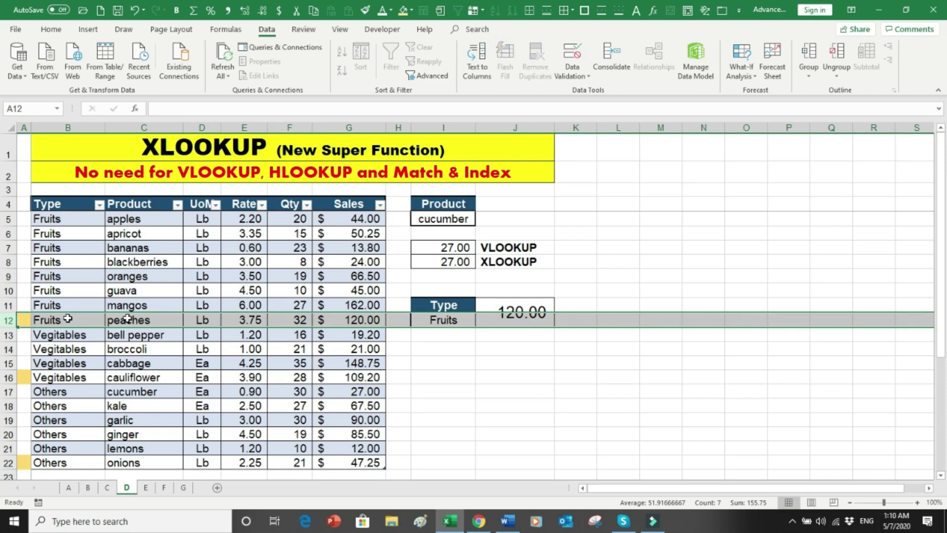
left_click(473, 389)
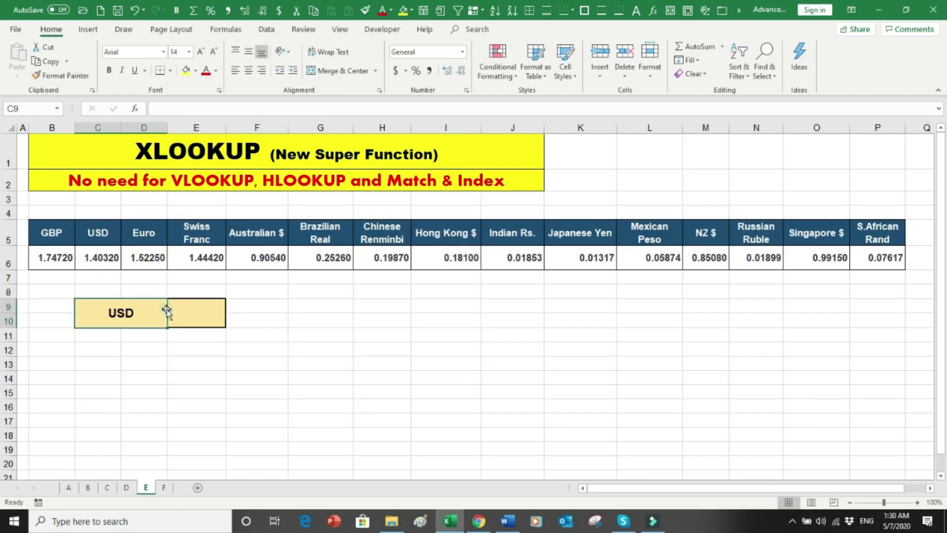
Enter =XLOOKUP(C9,B5:P5,B6:P6) in merged cell E9 on sheet E and compare the result with the USD rate.
left_click(190, 310)
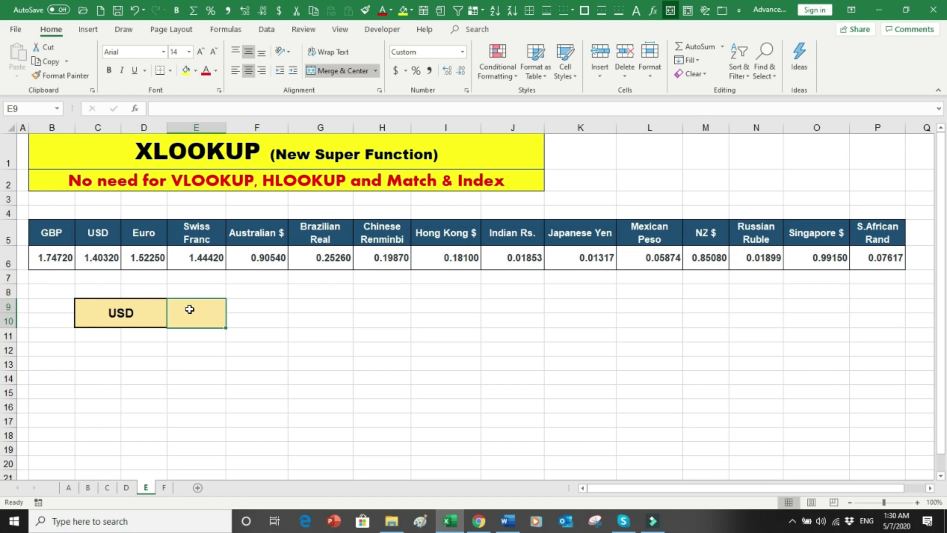
type("=XL")
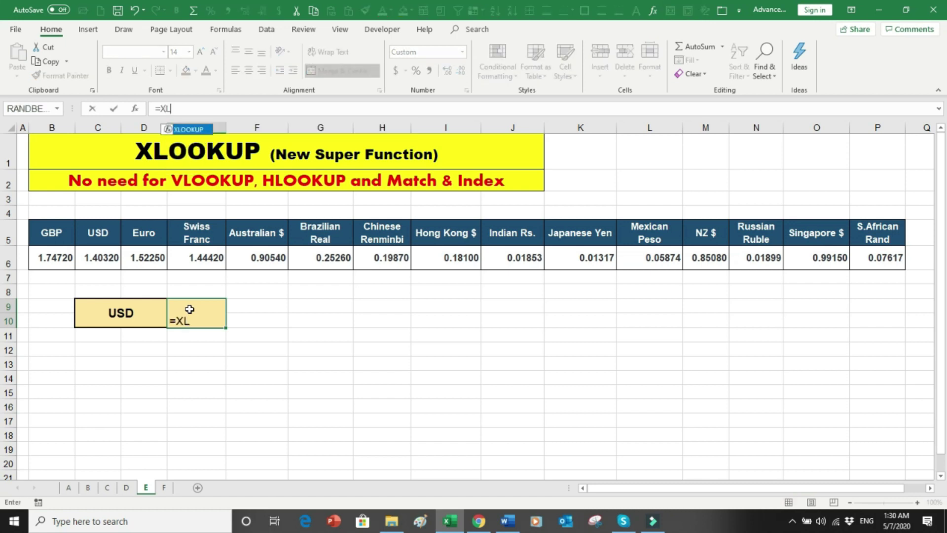
type("OOKUP")
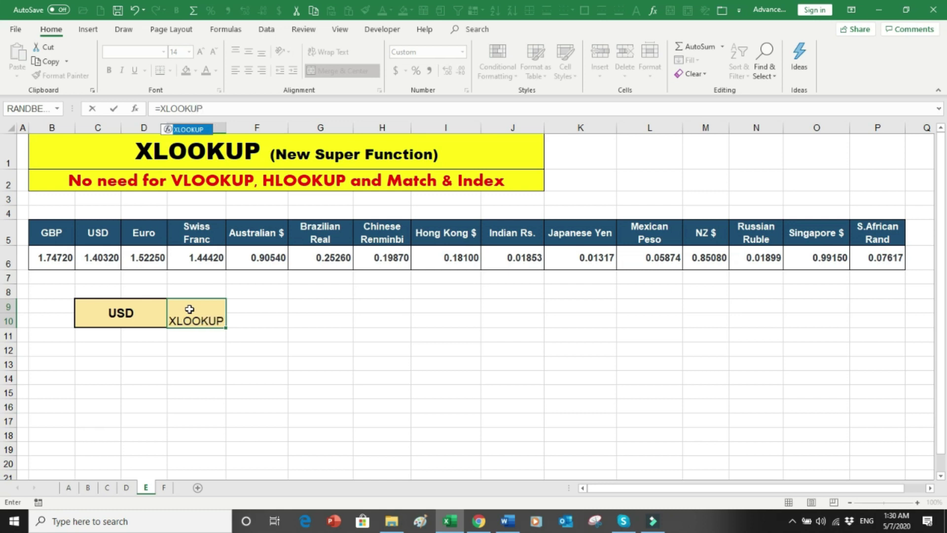
type("(")
left_click(131, 311)
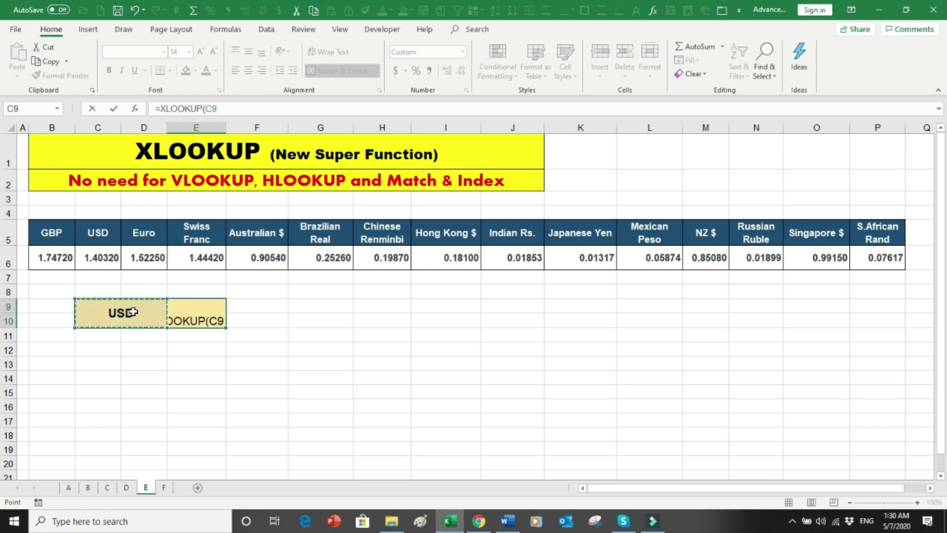
type(",")
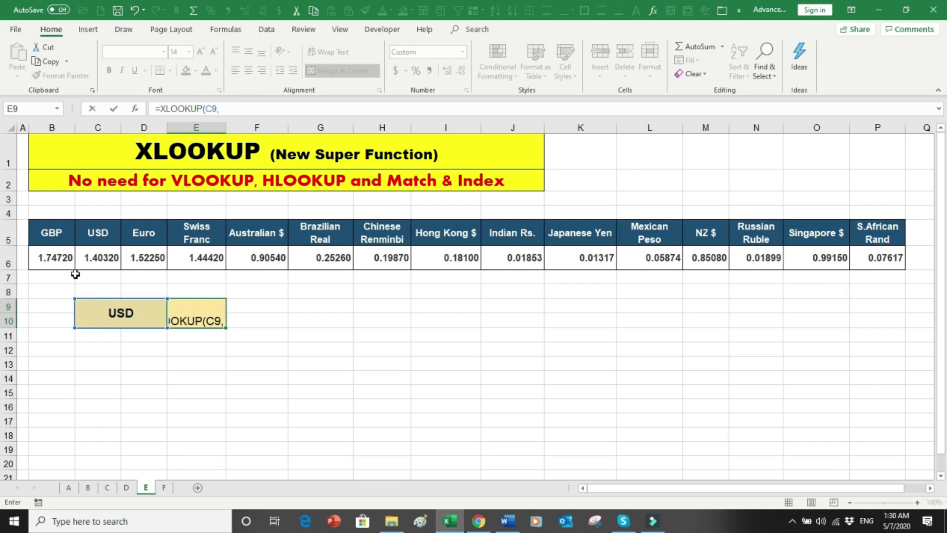
left_click_drag(63, 236, 871, 233)
type(",")
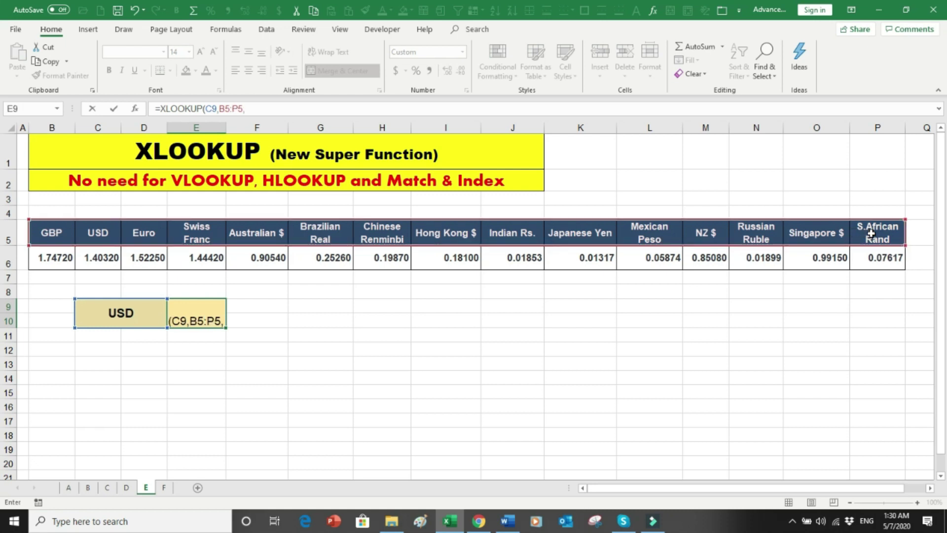
left_click_drag(61, 253, 860, 257)
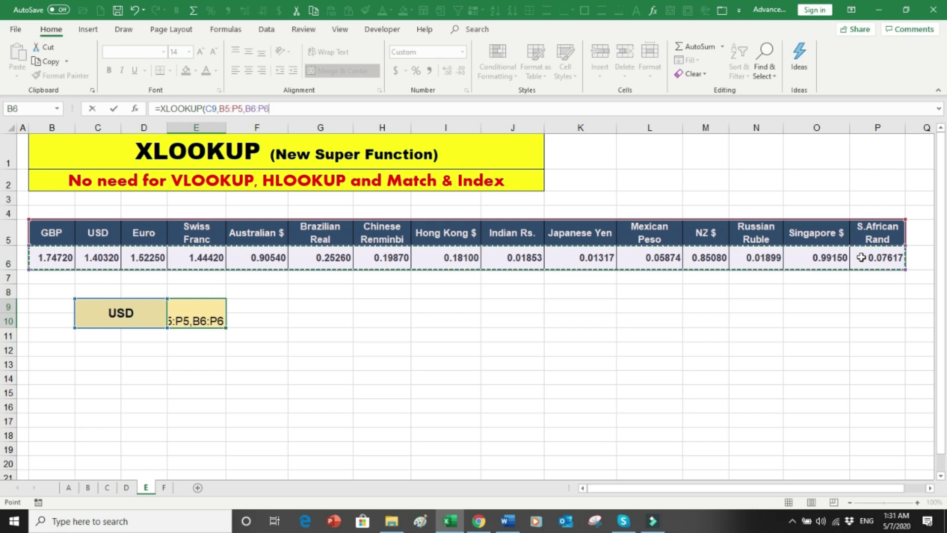
type(")")
key("ctrl+Return")
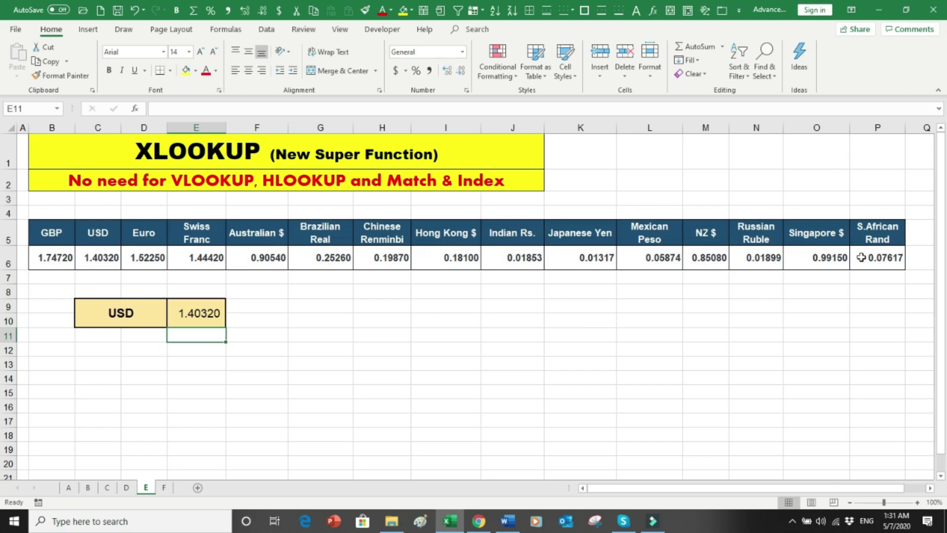
key("Return")
left_click_drag(100, 262, 101, 272)
Set the currency in C9 to Australian $ and compare the lookup result with that currency's rate in the table.
left_click(116, 311)
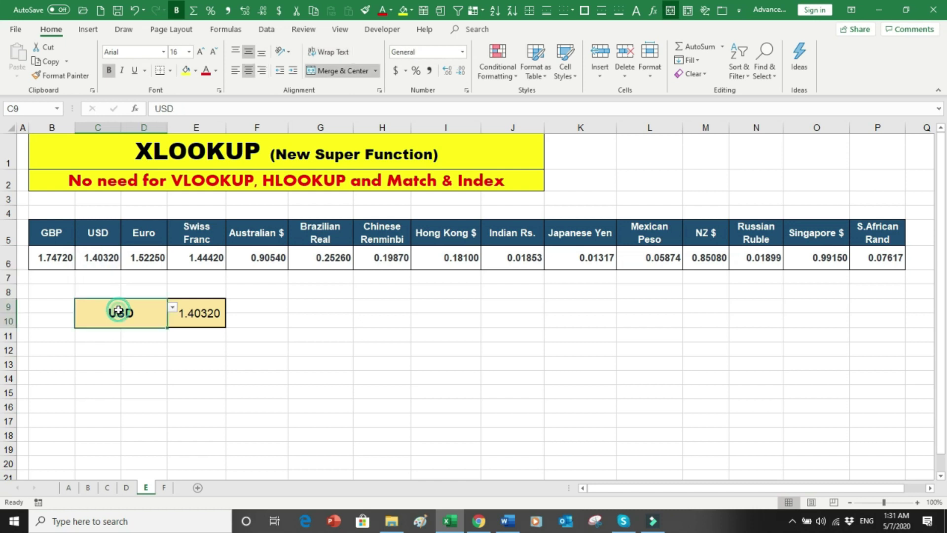
left_click(173, 307)
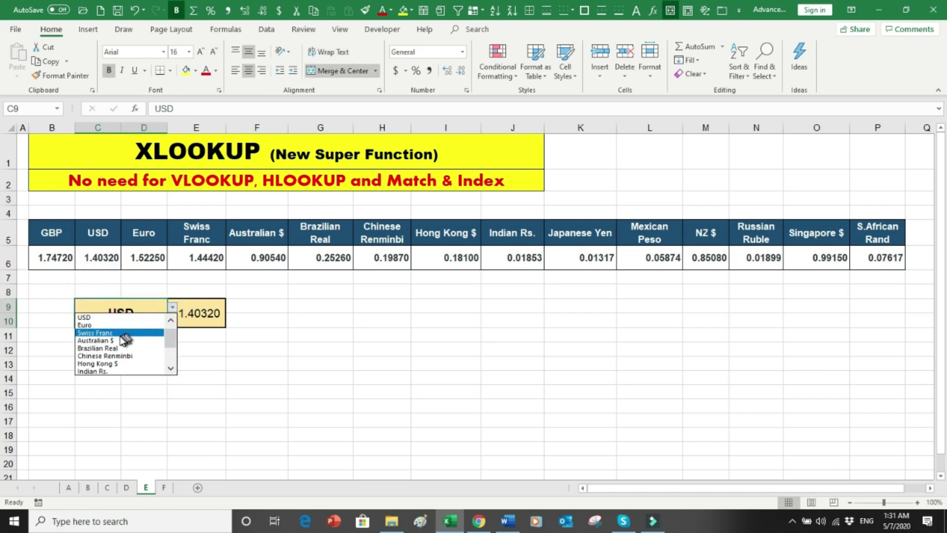
left_click(122, 340)
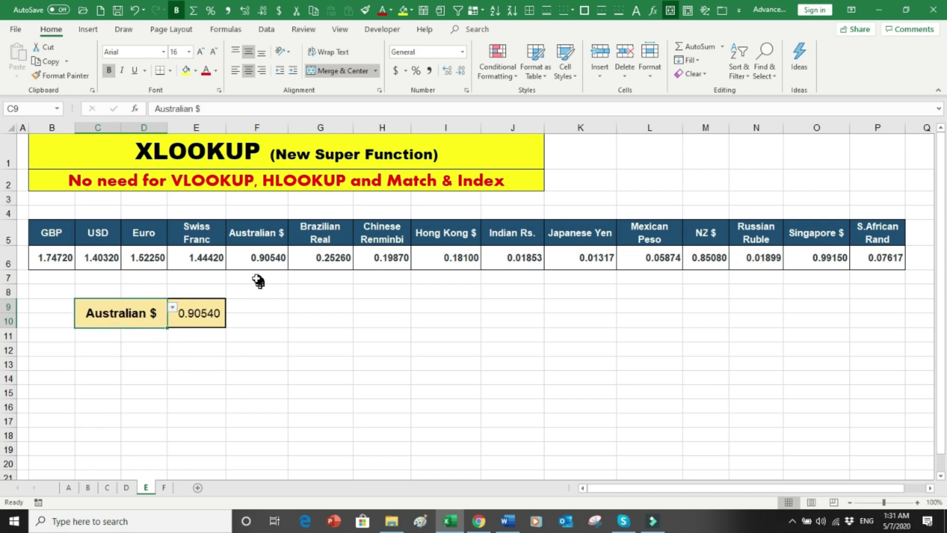
left_click_drag(272, 235, 275, 276)
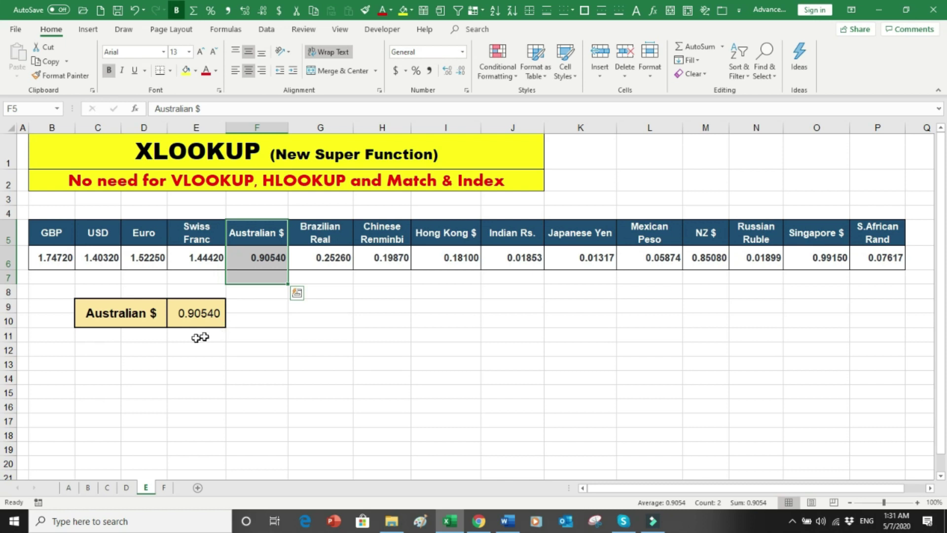
left_click(257, 319)
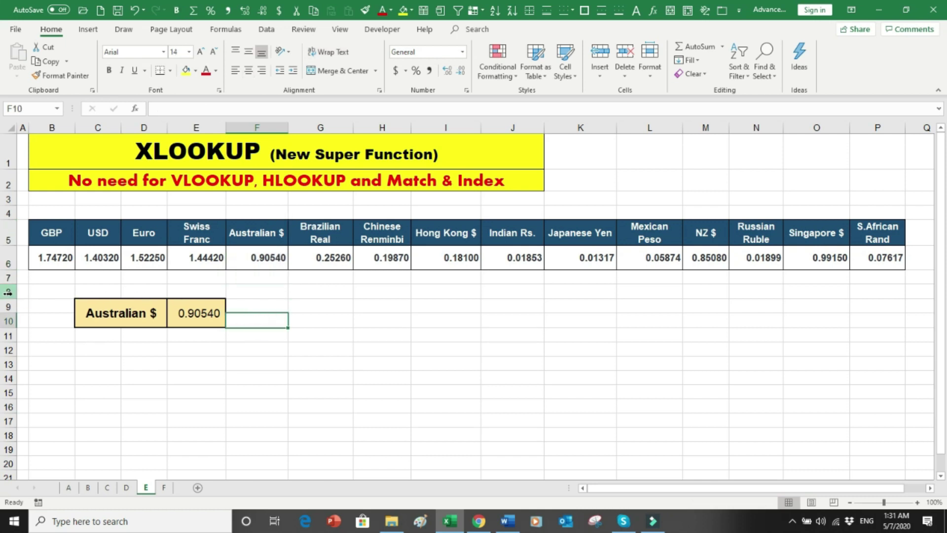
Insert a blank row between the currency headers and the exchange rates.
left_click(7, 261)
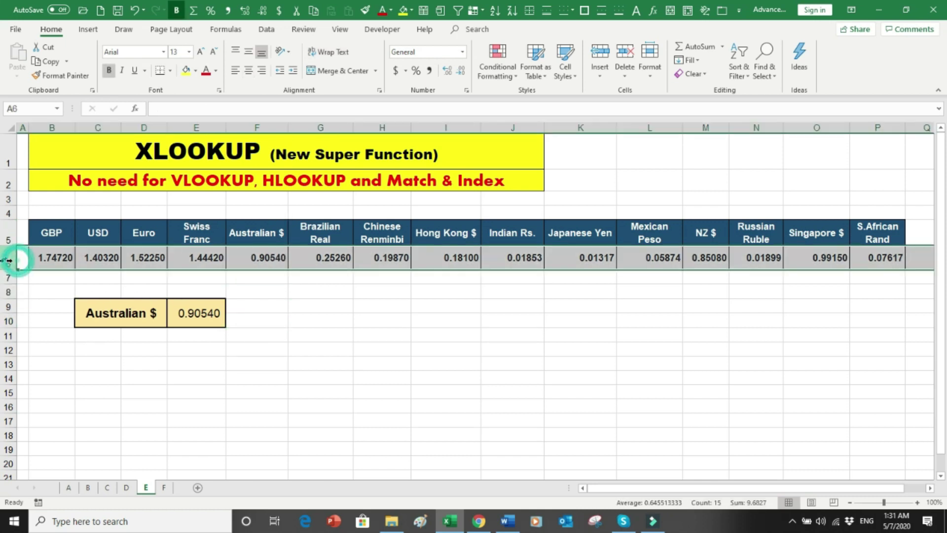
right_click(7, 261)
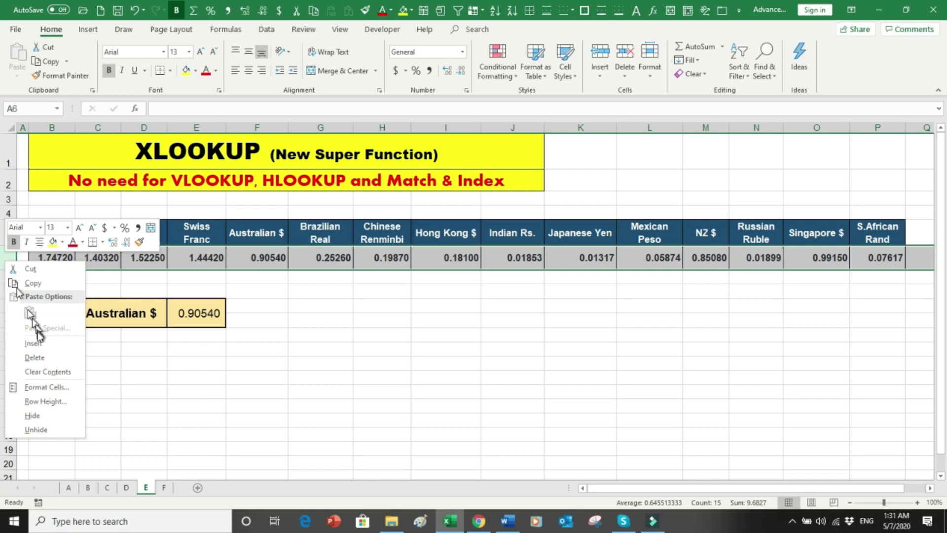
left_click(39, 345)
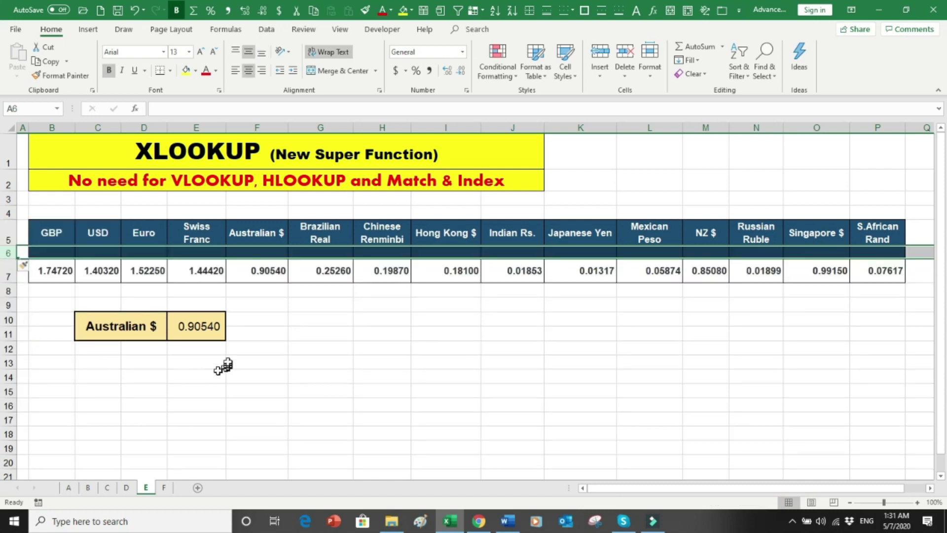
left_click(270, 321)
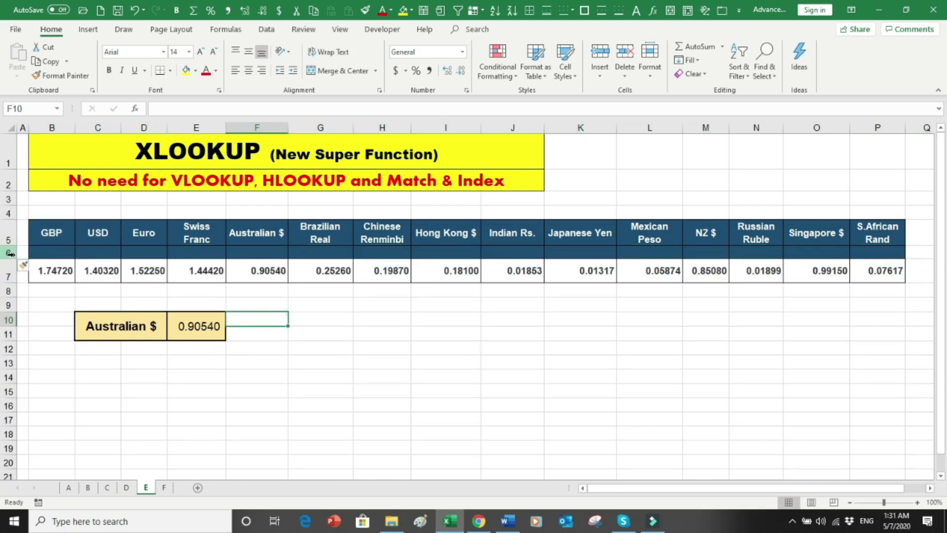
Fill the new blank row 6 with white.
left_click(8, 252)
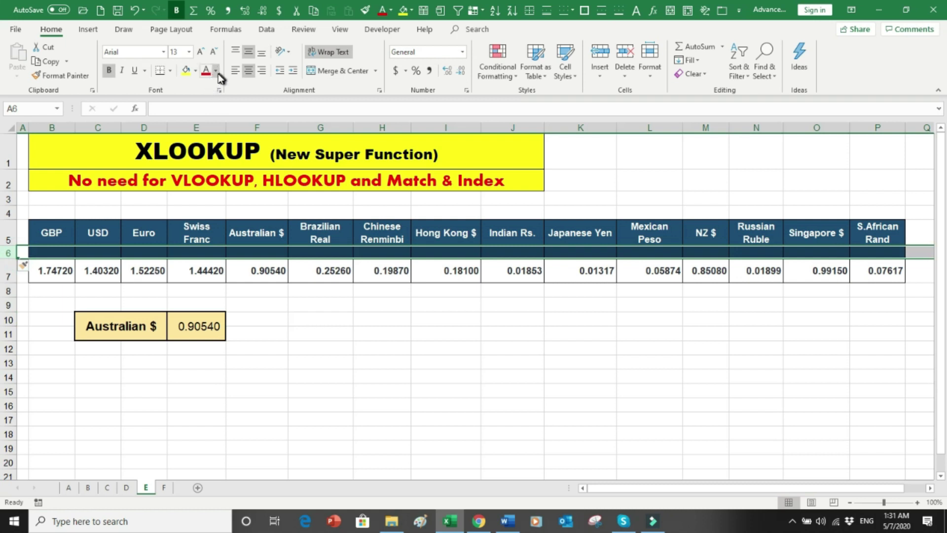
left_click(197, 71)
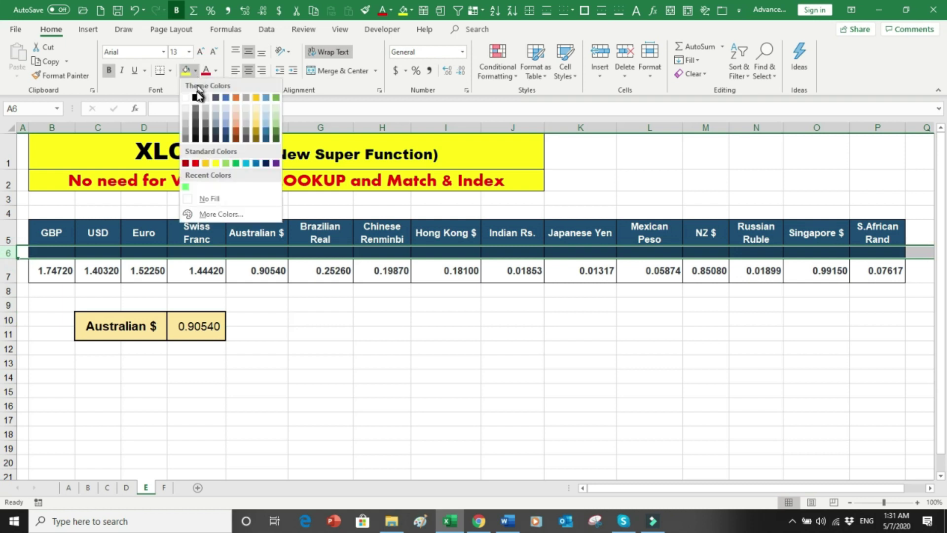
left_click(185, 98)
left_click(328, 334)
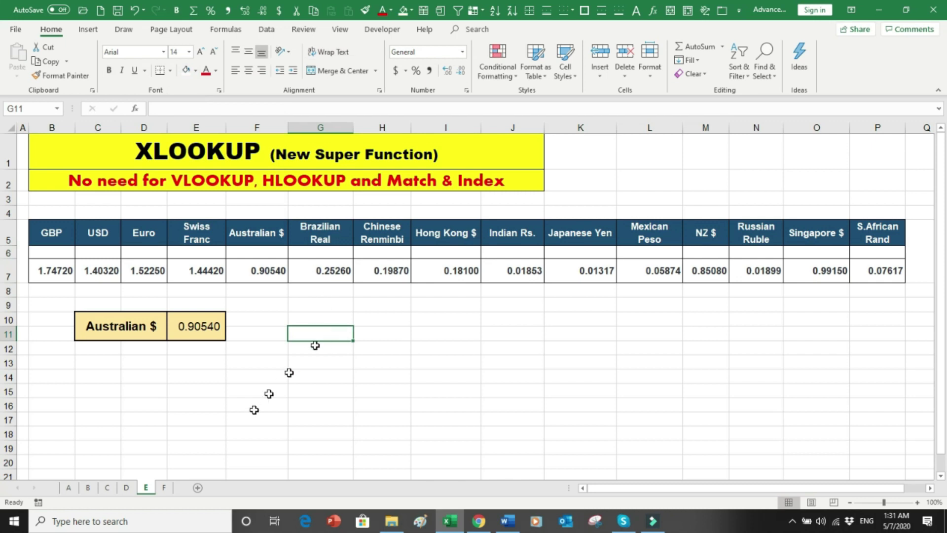
On sheet F, clear the existing formulas from I9 and merged cell I12.
left_click(165, 488)
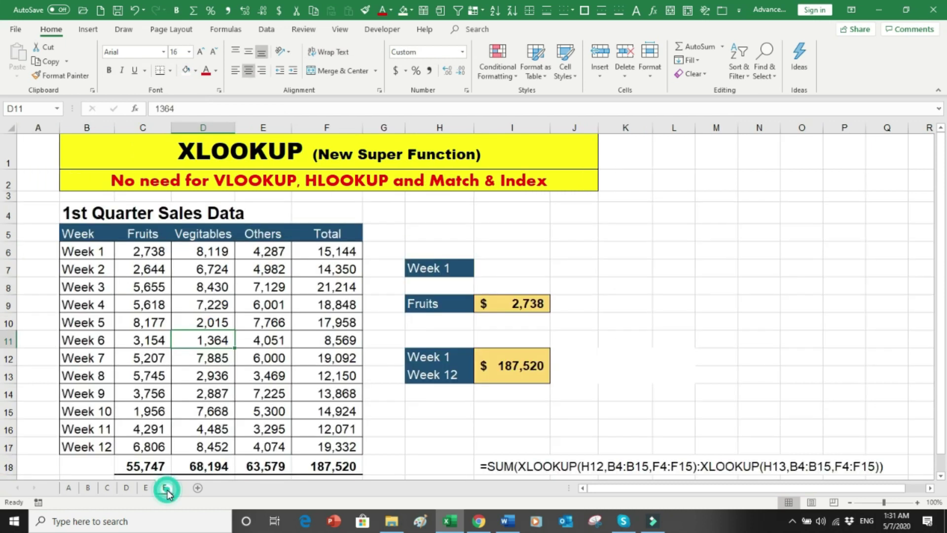
left_click(533, 314)
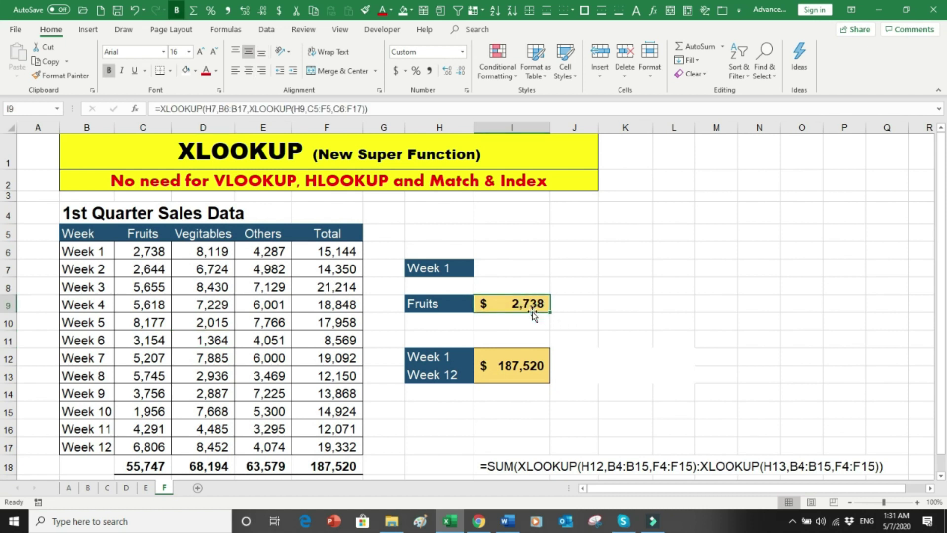
key("Delete")
key("Down")
key("Down")
key("Down")
key("Delete")
key("Down")
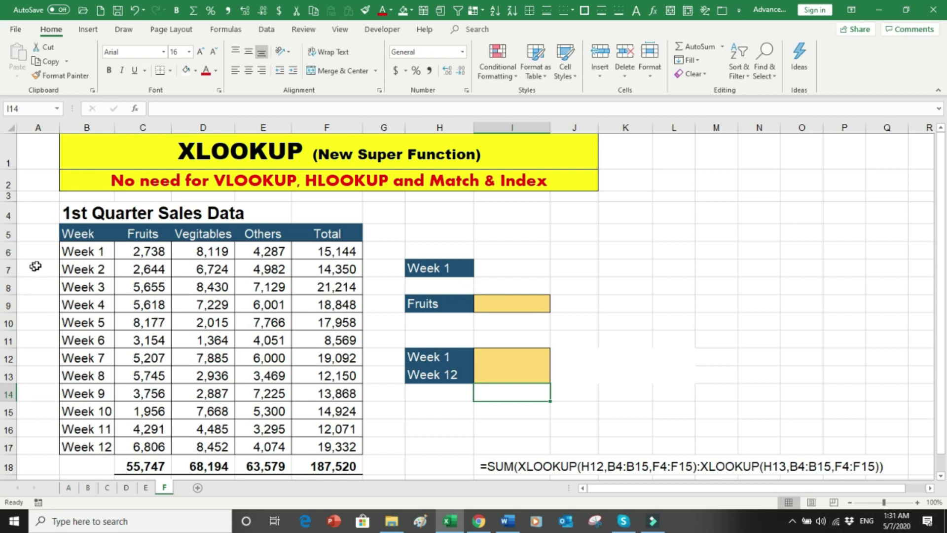
Review the week names and the Fruits, Vegitables, Others and Total columns of the 1st Quarter Sales Data table.
left_click_drag(74, 251, 91, 452)
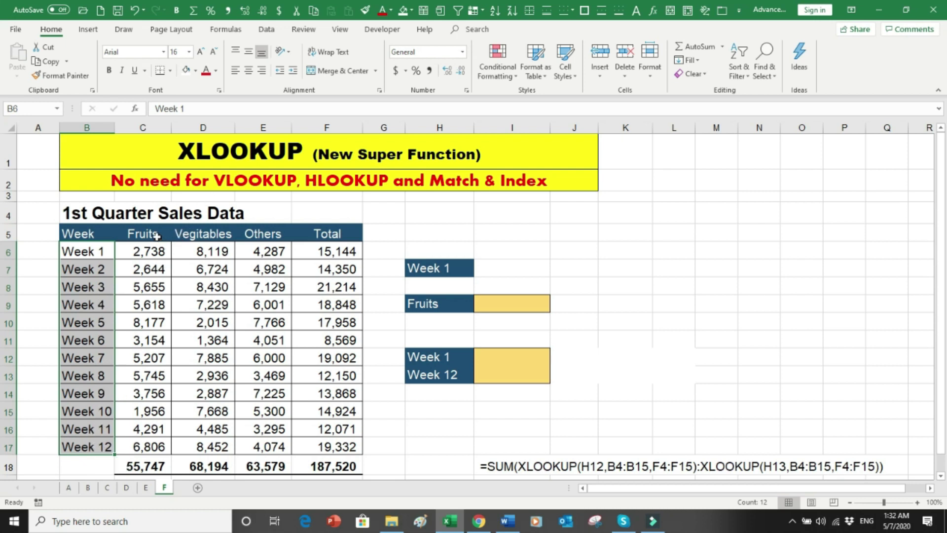
left_click_drag(157, 233, 152, 363)
left_click_drag(212, 233, 210, 356)
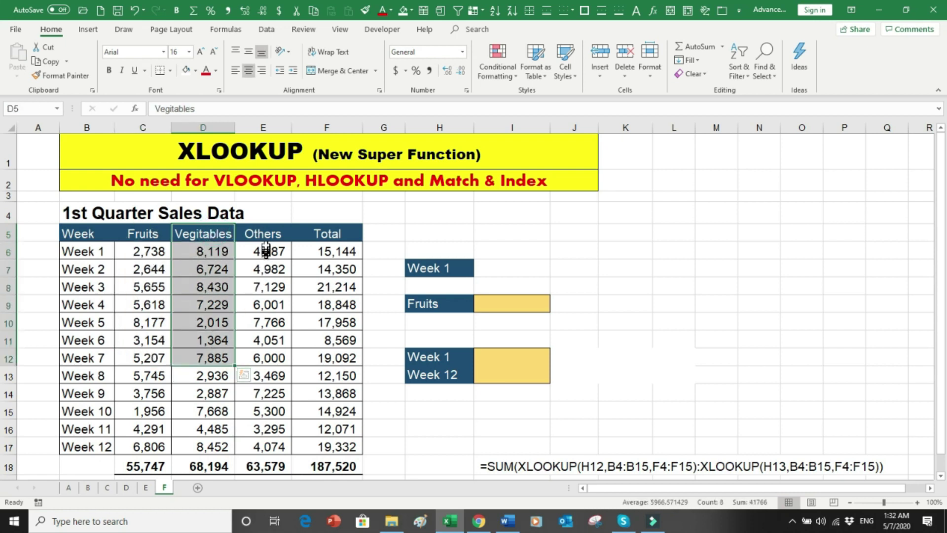
left_click_drag(266, 233, 264, 354)
left_click_drag(321, 234, 318, 355)
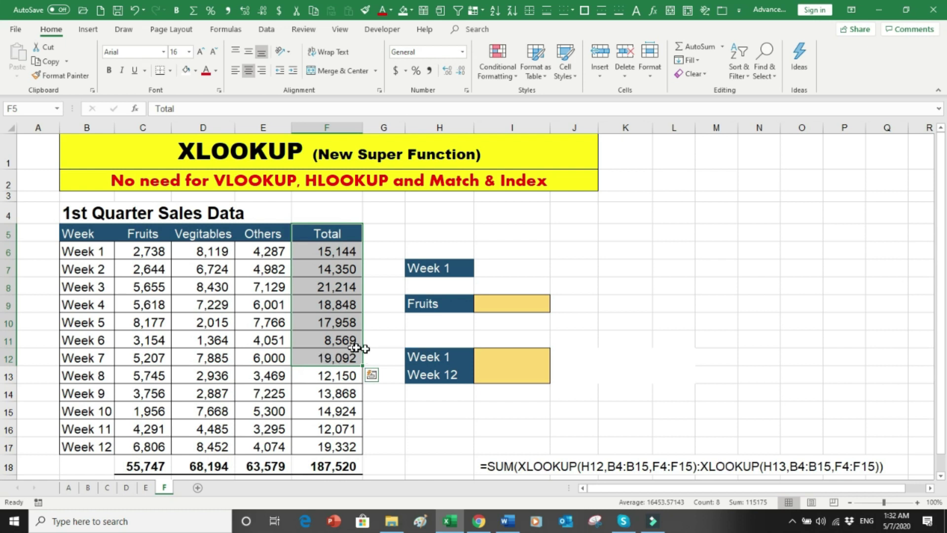
left_click(454, 304)
Choose Week 1 as the lookup week in H7 and Total as the lookup category in H9.
left_click(455, 267)
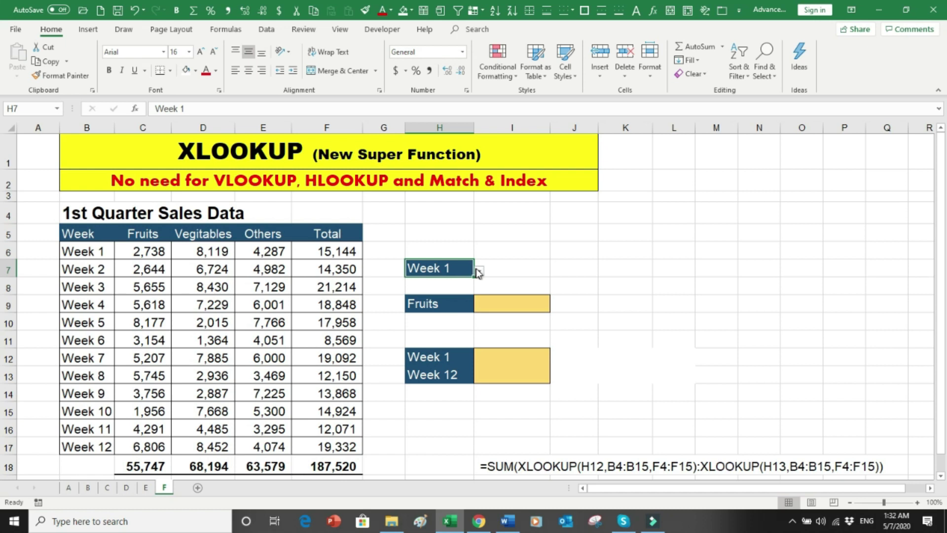
left_click(478, 270)
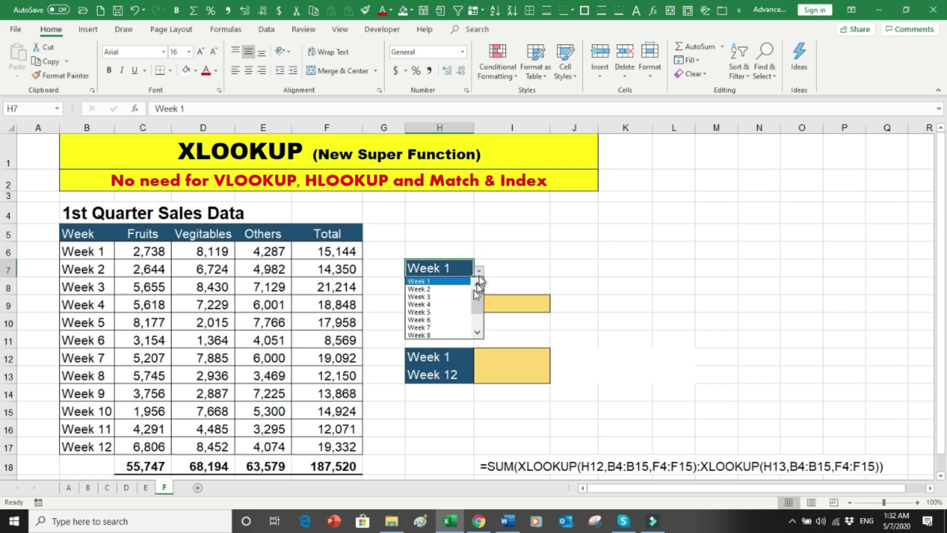
left_click(438, 283)
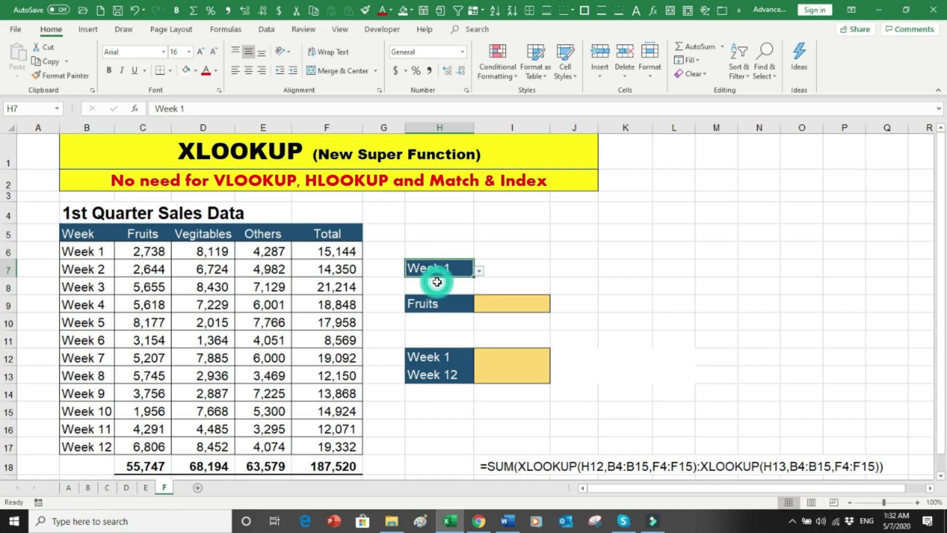
left_click(459, 302)
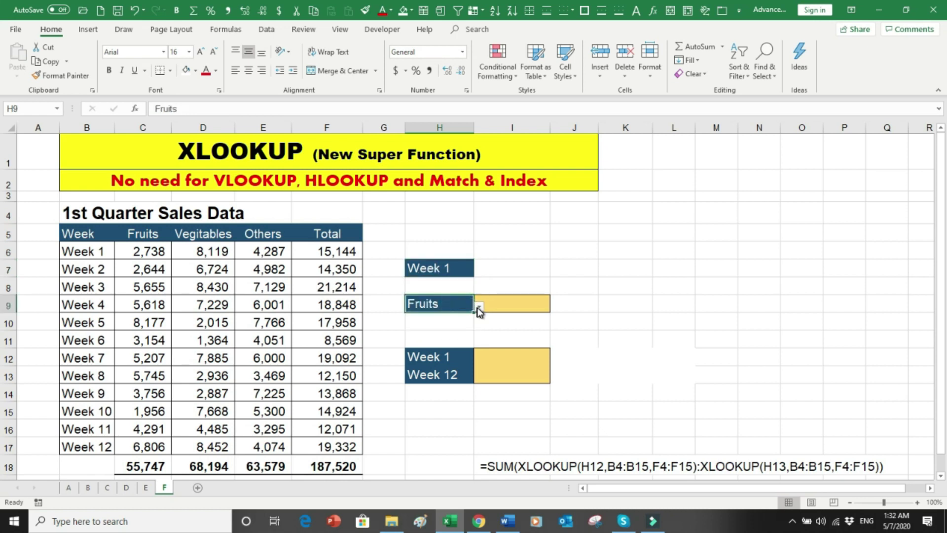
left_click(478, 307)
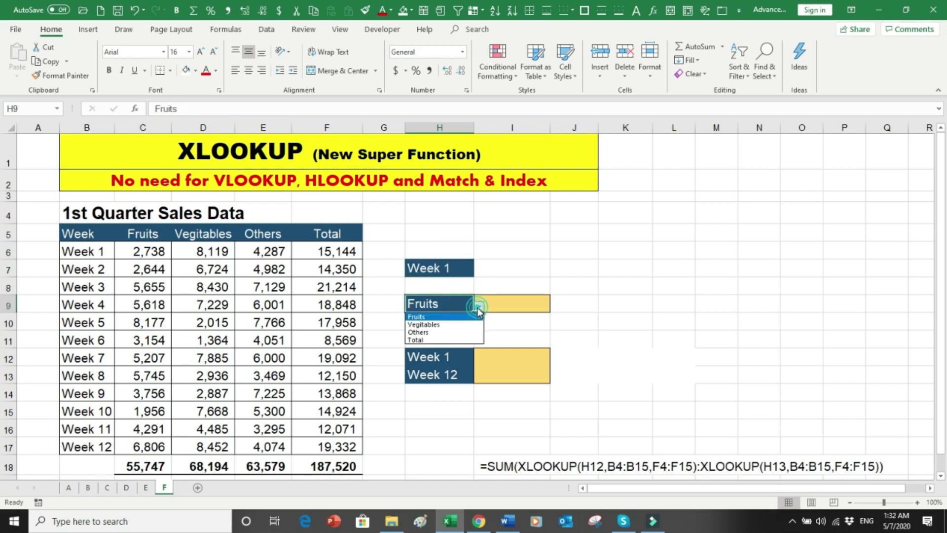
left_click(432, 340)
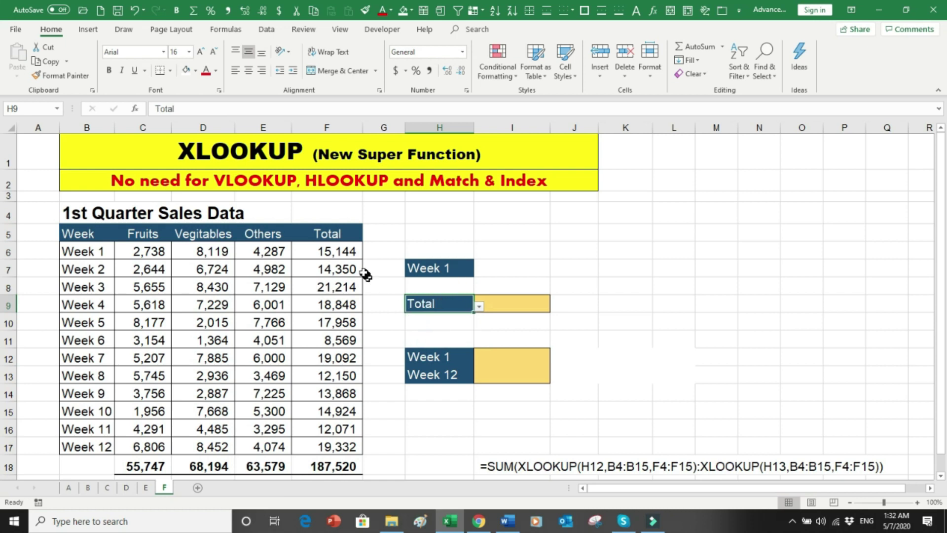
Begin an XLOOKUP formula in I9 with H7 as the lookup value and B6:B17 as the lookup array.
left_click(526, 310)
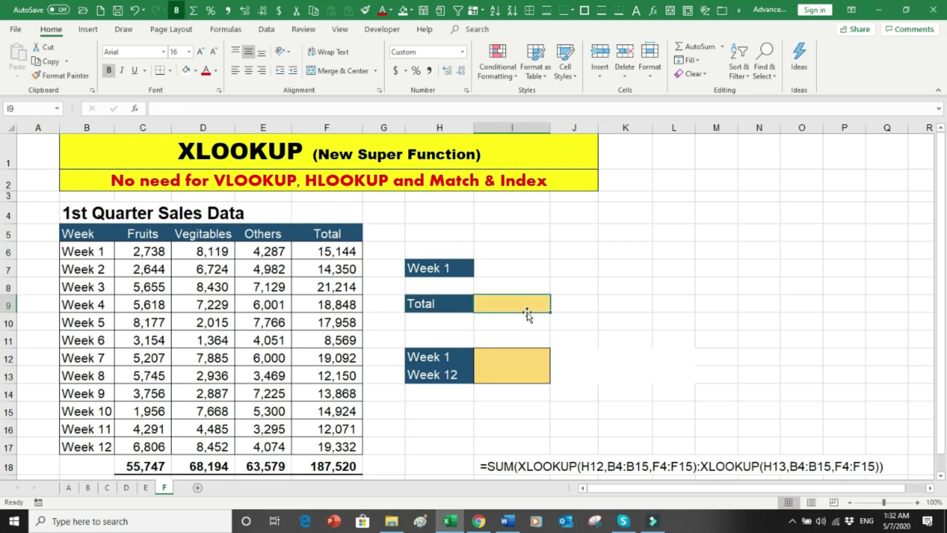
type("=X")
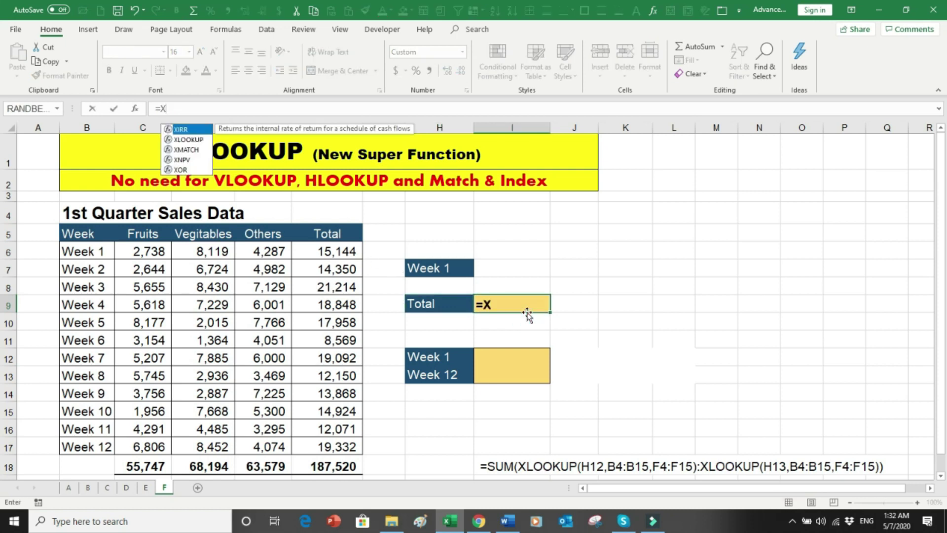
type("LOOKUP(")
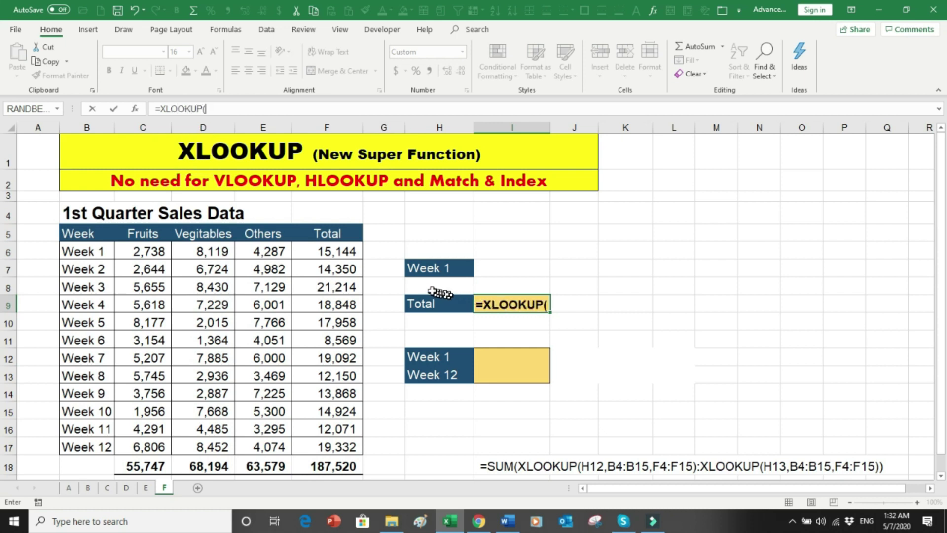
left_click(430, 269)
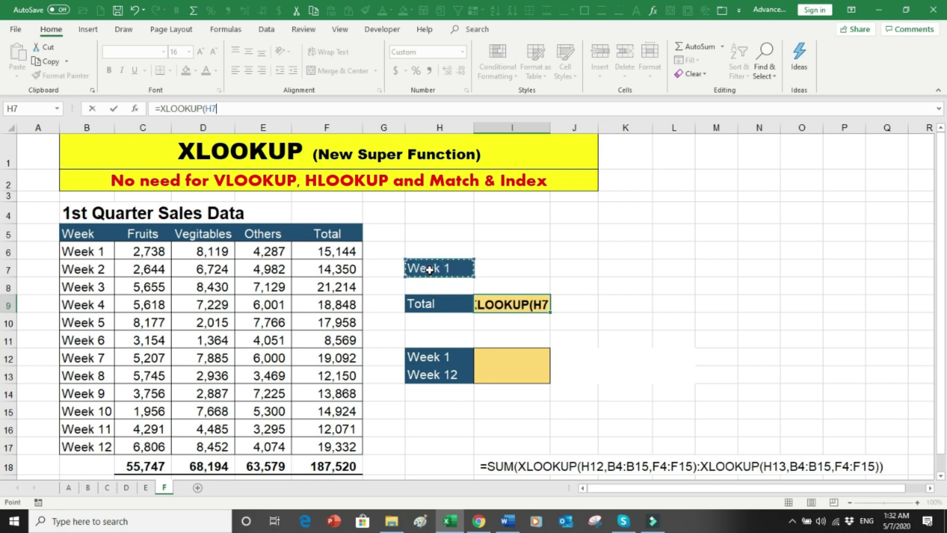
type(",")
left_click_drag(100, 253, 94, 444)
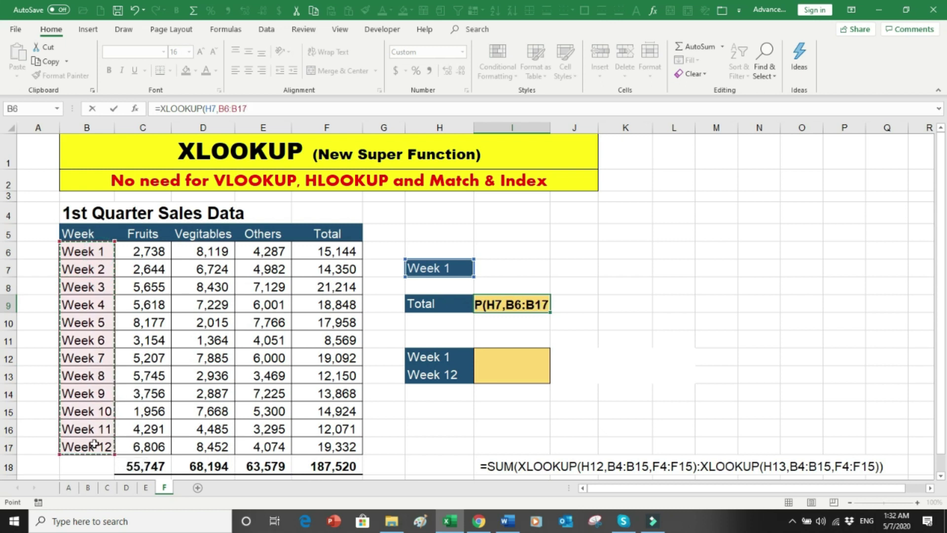
type(",")
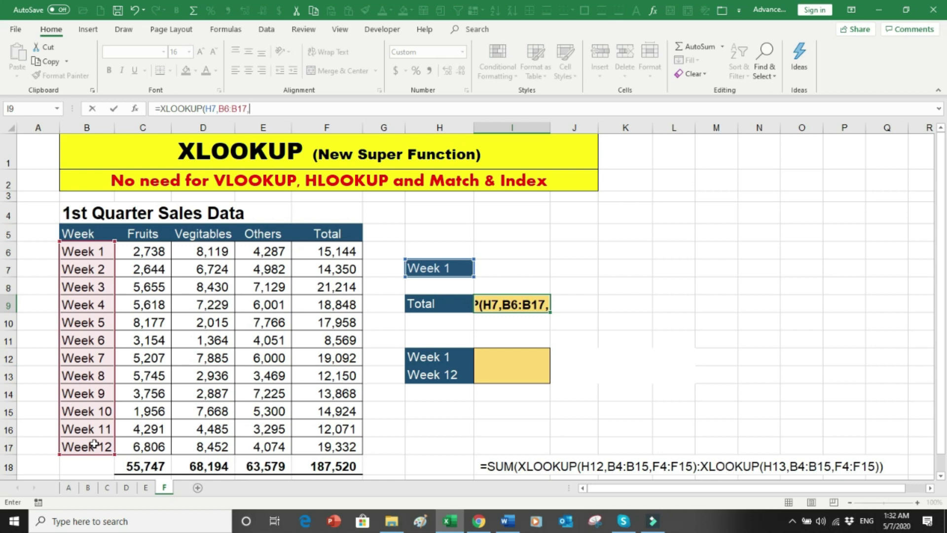
Complete the I9 formula with a nested XLOOKUP(H9,C5:F5,C6:F17) as return array and check the result against the Week 1 total.
type("XLOOKU")
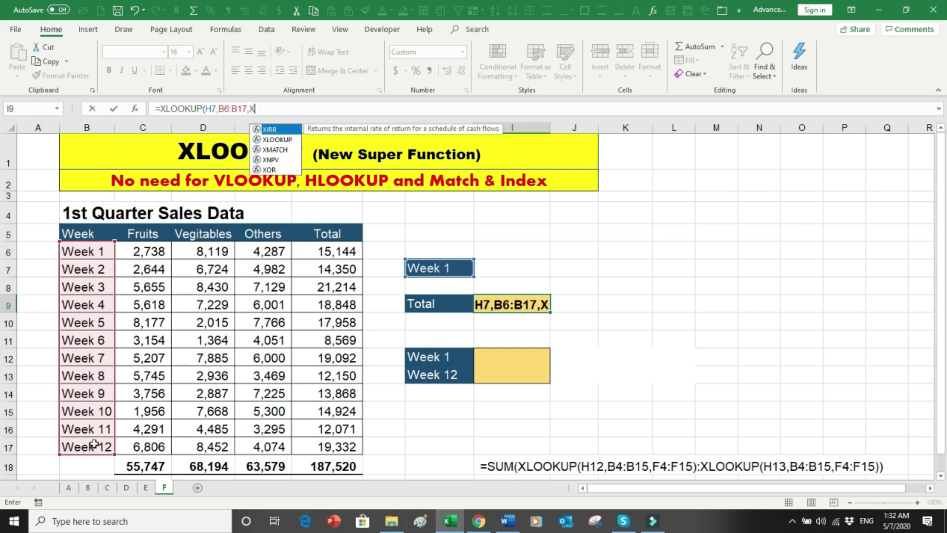
type("P")
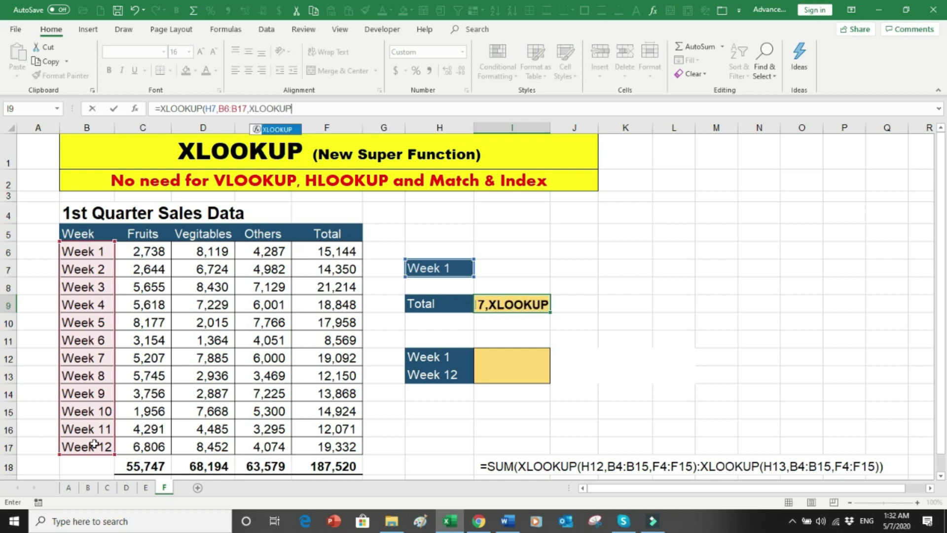
type("(")
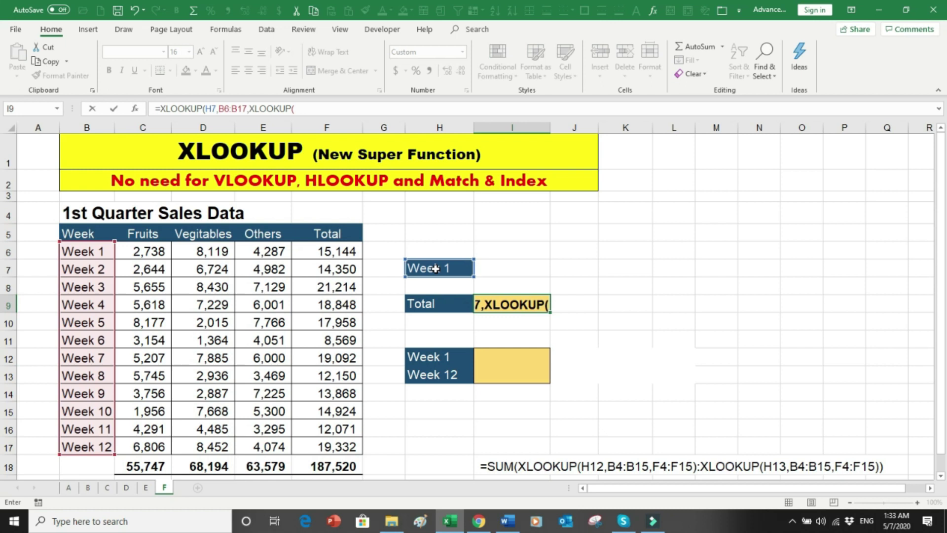
left_click(423, 306)
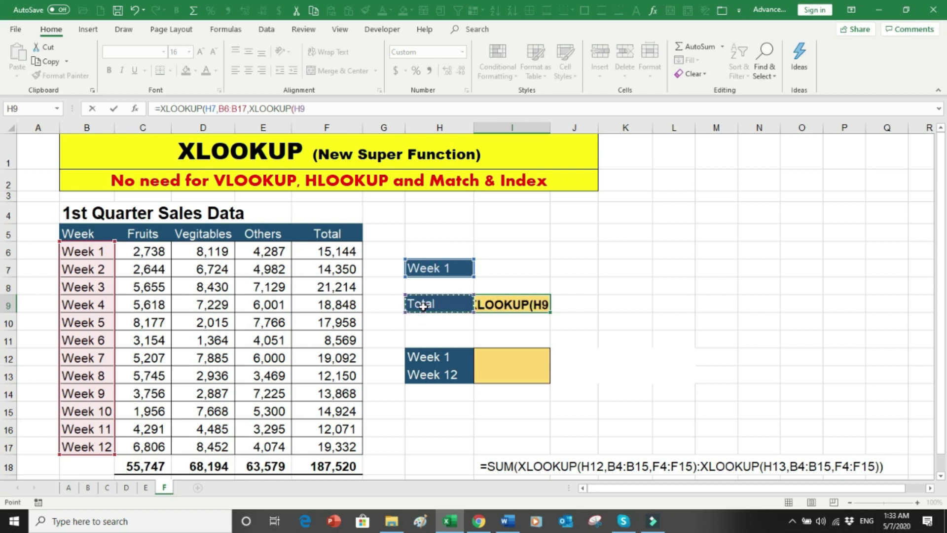
type(",")
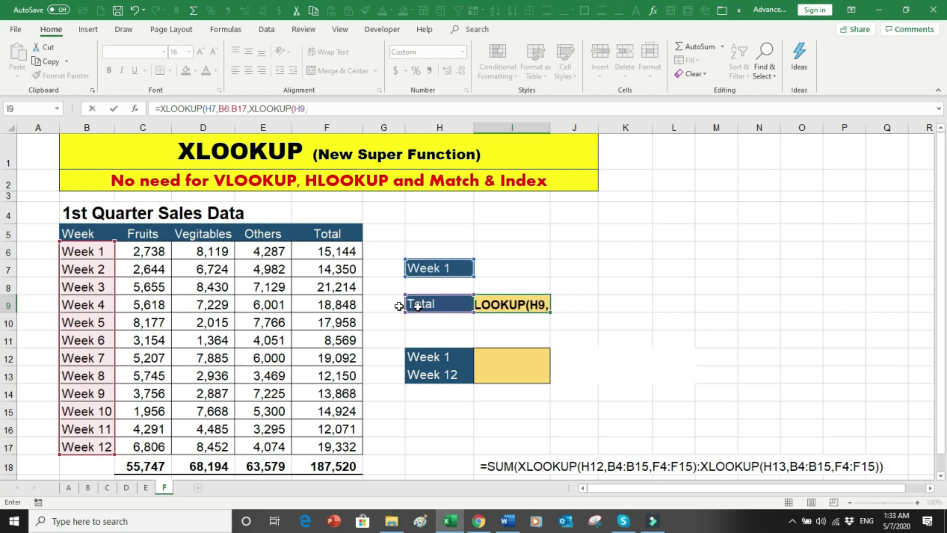
left_click_drag(144, 235, 324, 237)
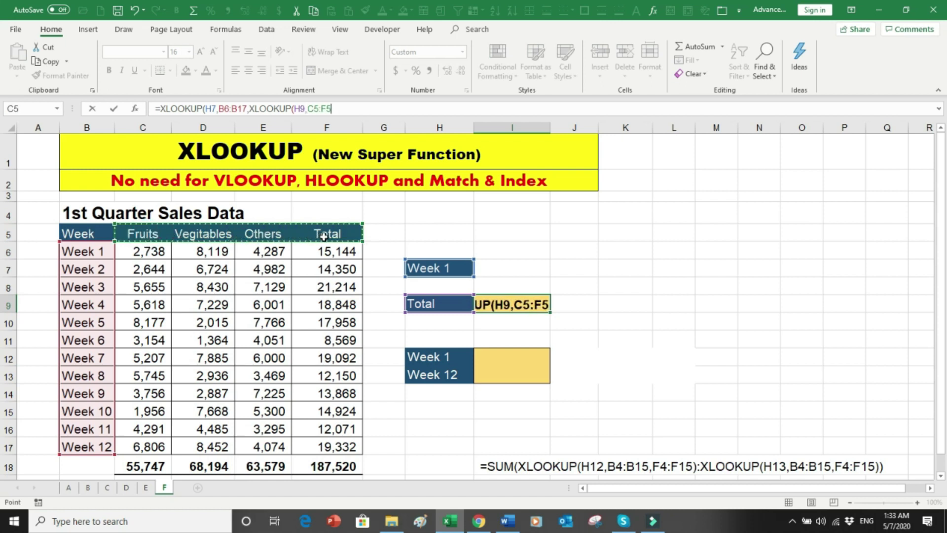
type(",")
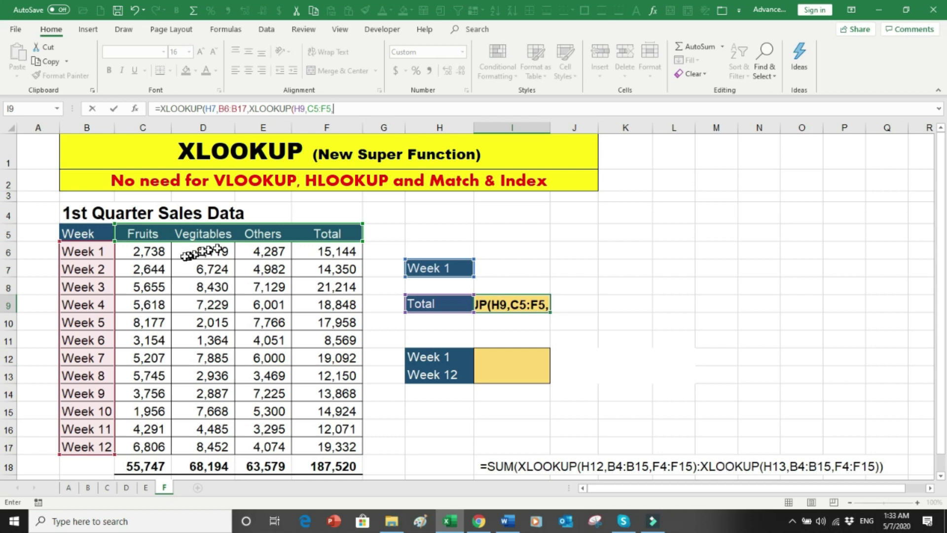
left_click_drag(159, 255, 329, 445)
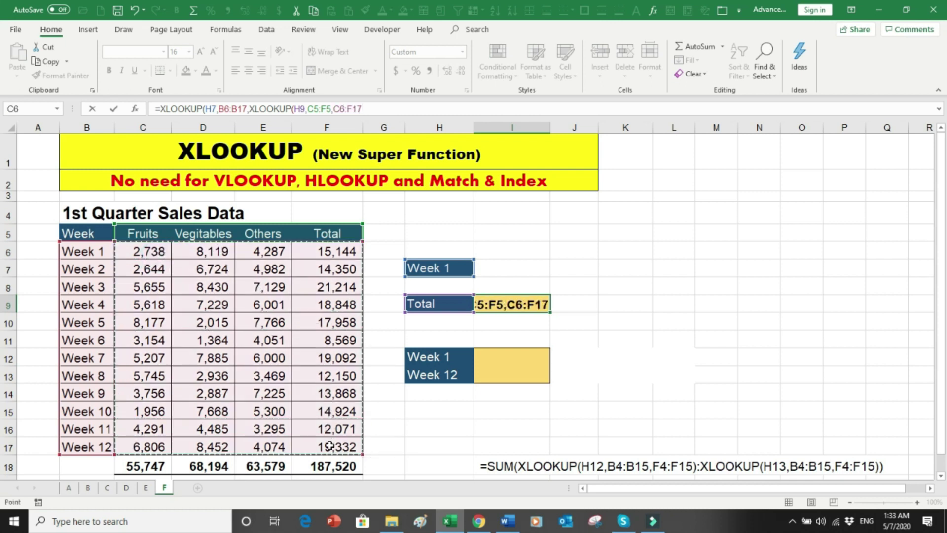
type(")")
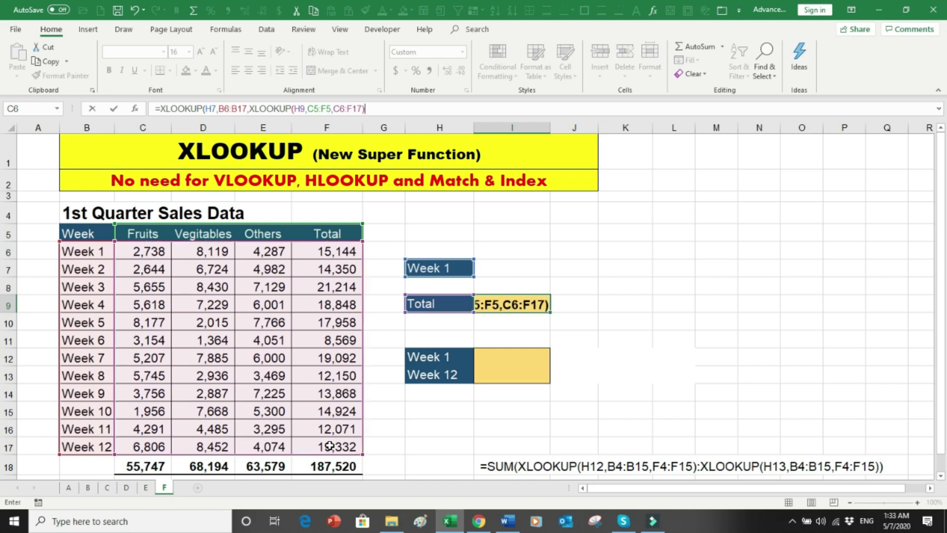
type(")")
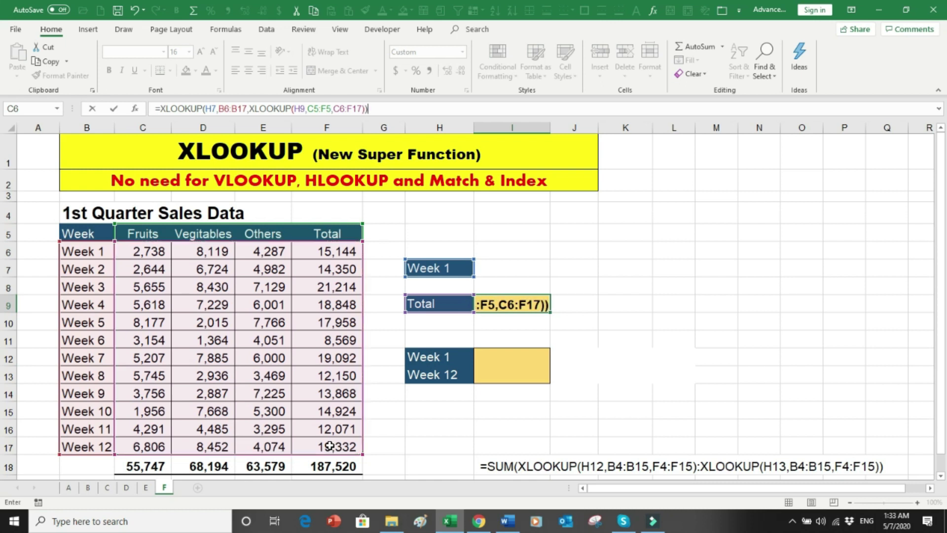
key("ctrl+Return")
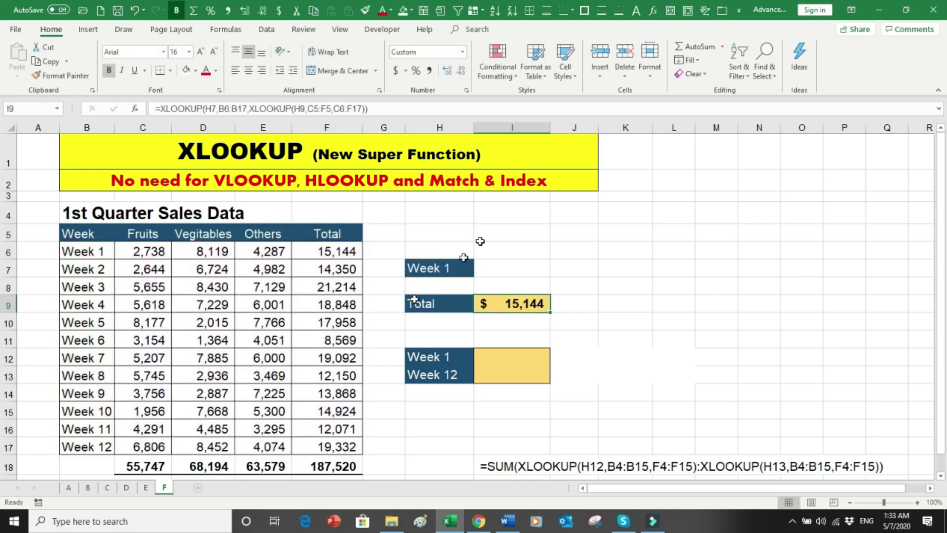
left_click_drag(376, 249, 355, 251)
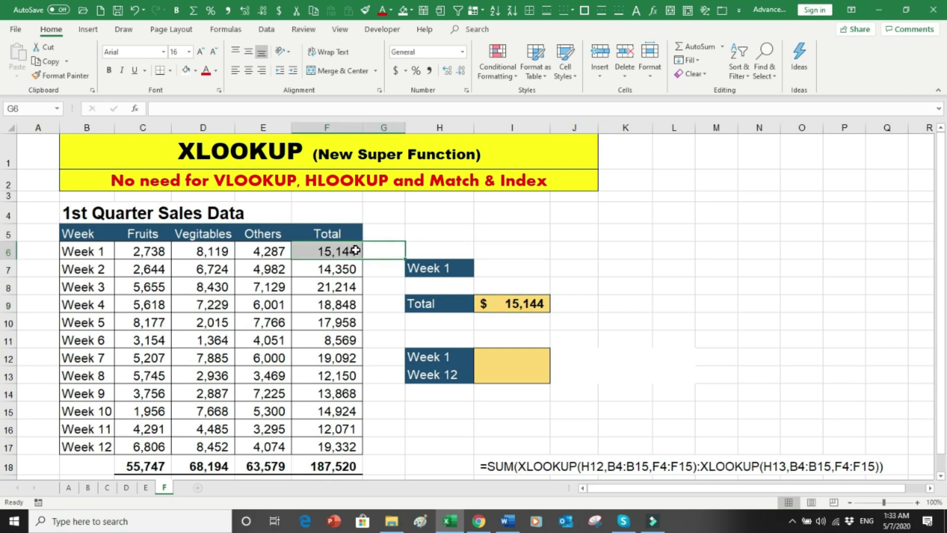
Set the lookup week in H7 to Week 5 and compare the result with that week's row in the table.
left_click(461, 272)
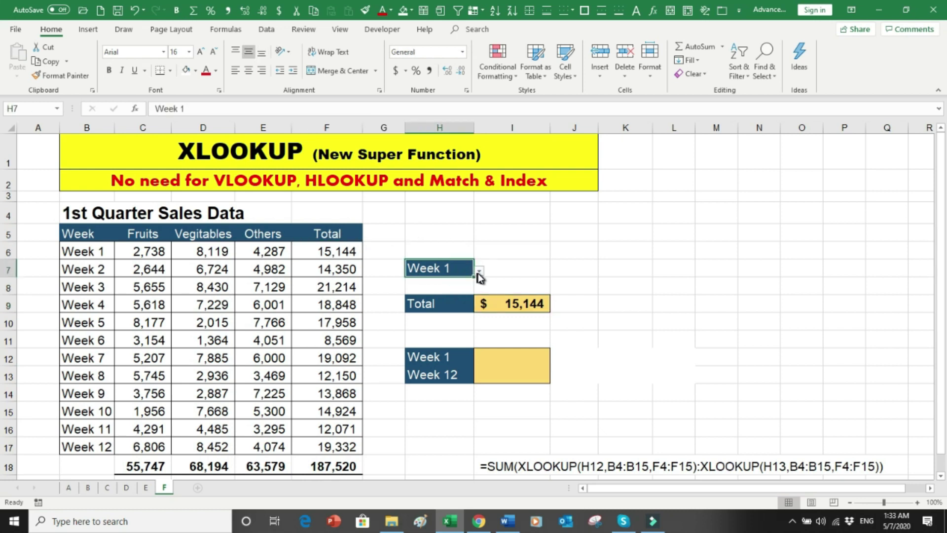
left_click(479, 271)
left_click(439, 307)
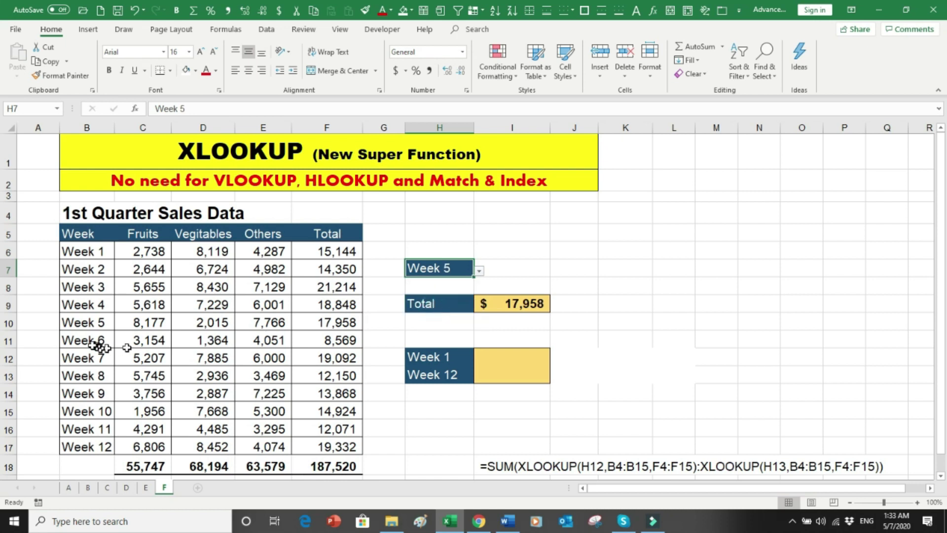
left_click_drag(20, 322, 363, 320)
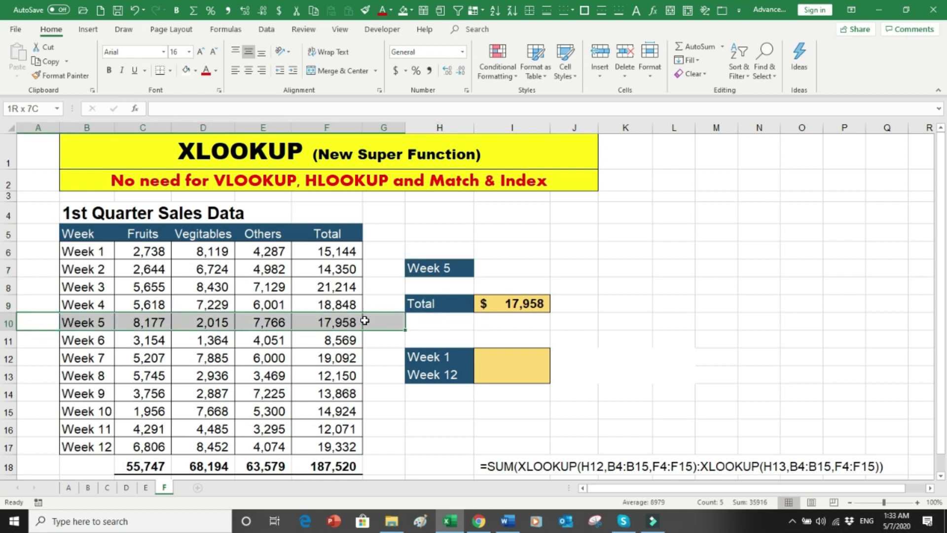
Set the category in H9 to Fruits and compare the result with the Week 5 fruits figure in the table.
left_click(464, 303)
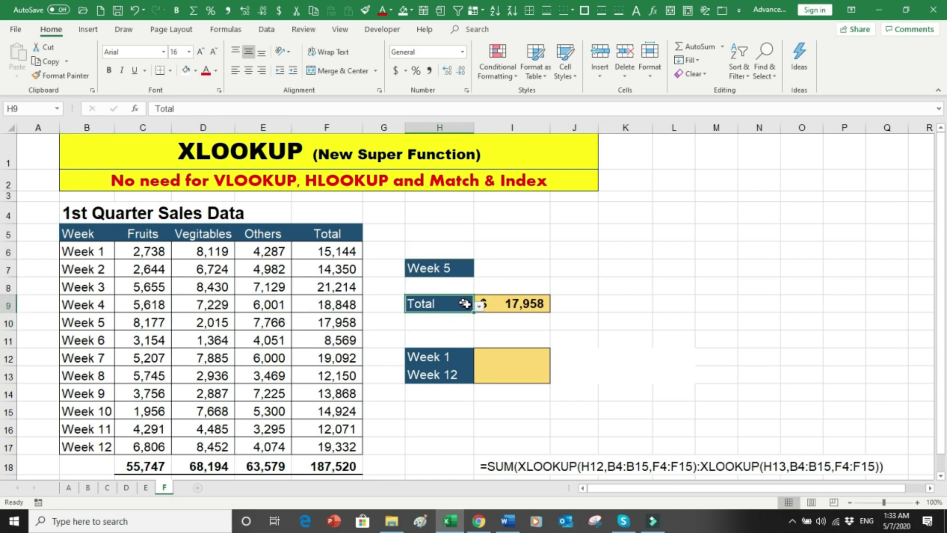
left_click(479, 307)
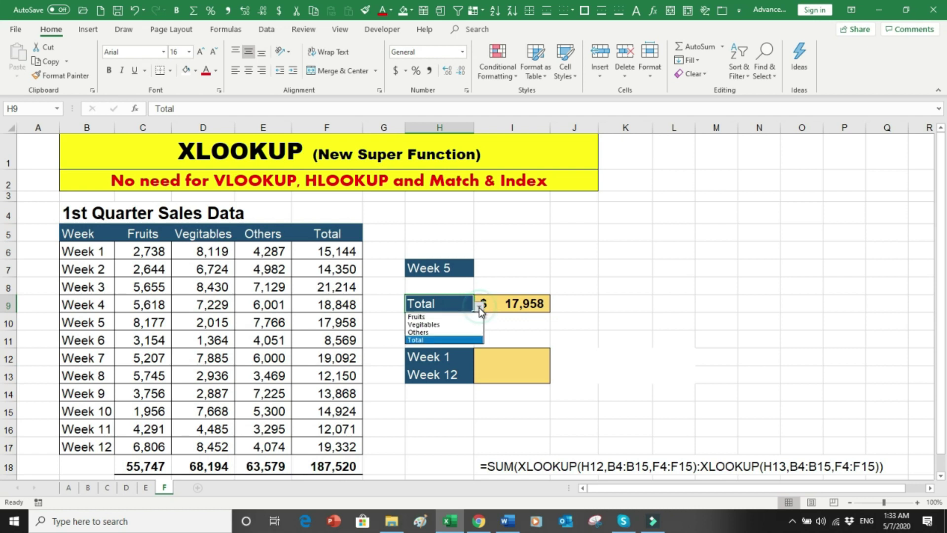
left_click(443, 317)
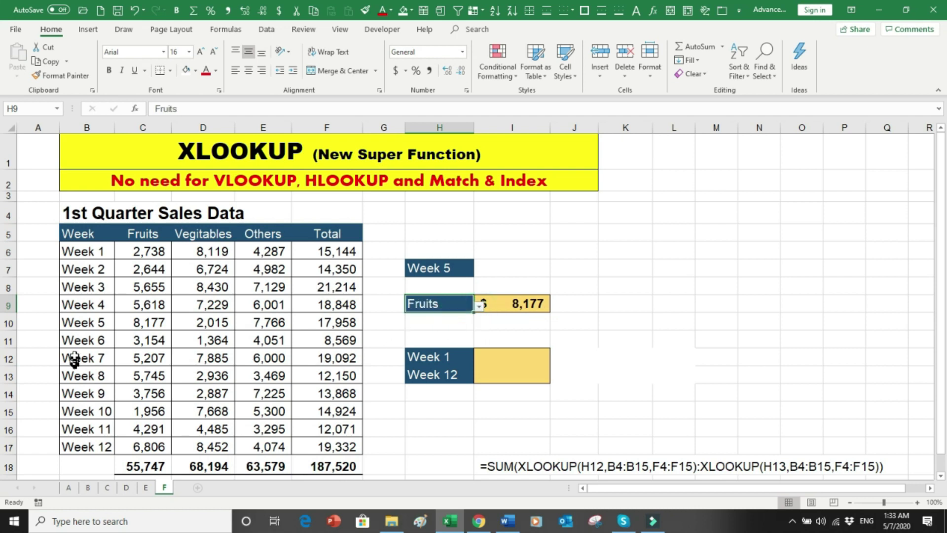
left_click(48, 322)
left_click_drag(47, 323, 128, 321)
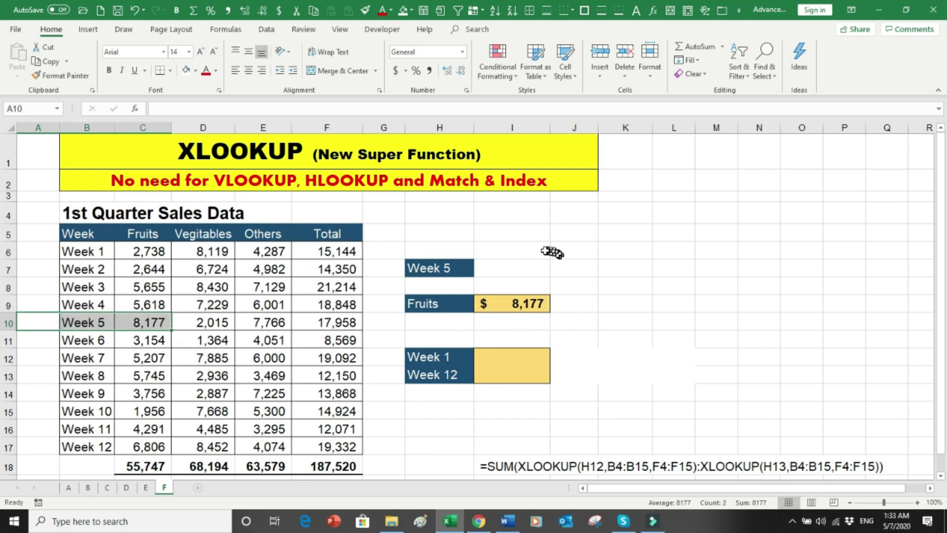
left_click(542, 251)
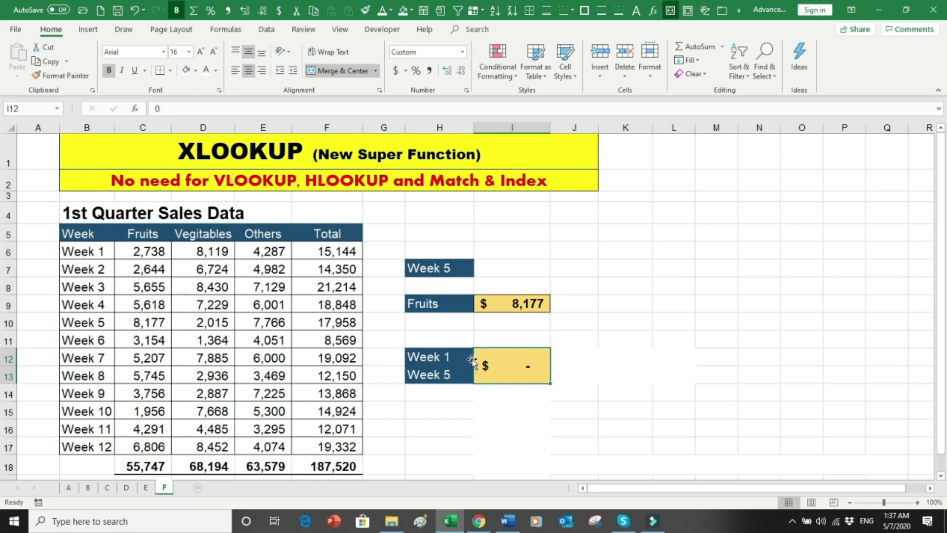
Review the start and end weeks in H12 and H13, and select the Week 1 to Week 5 totals in F6:F10 to check their sum.
left_click(439, 357)
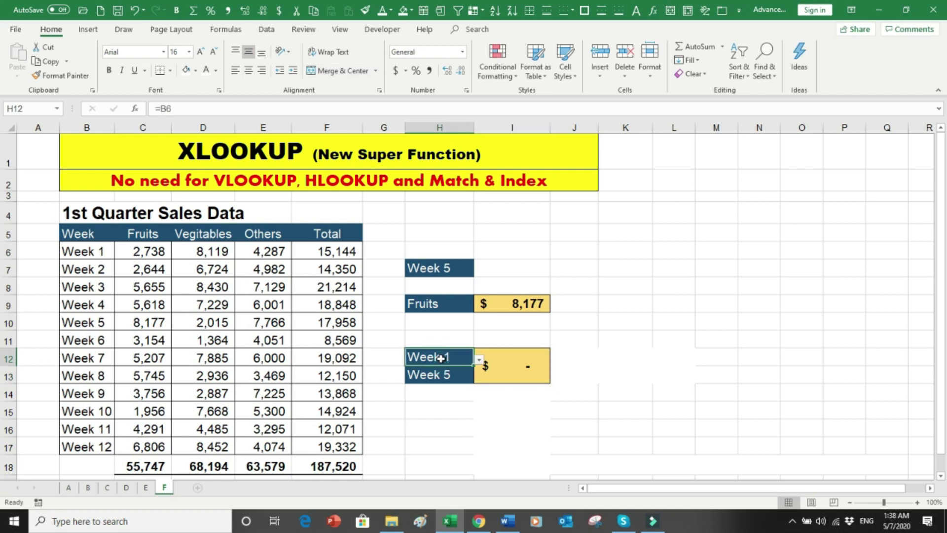
left_click(441, 374)
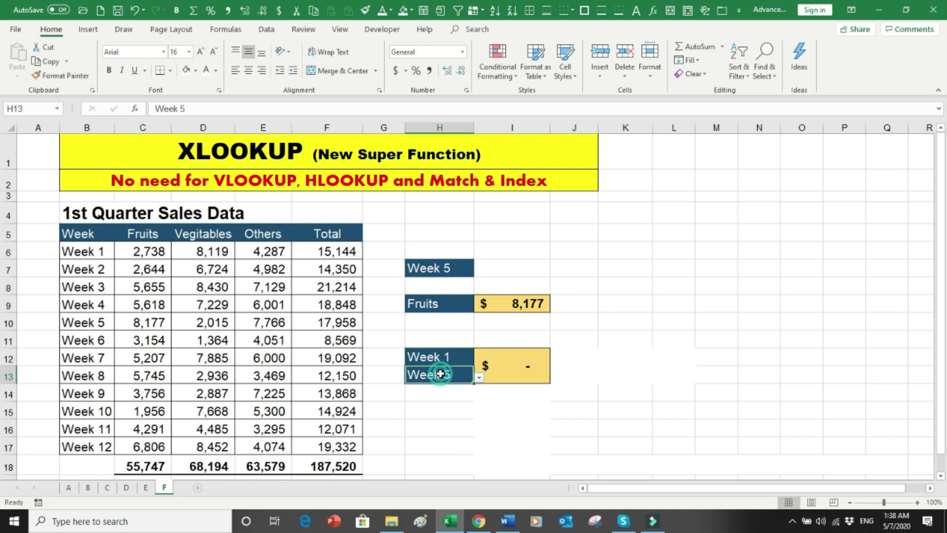
left_click(340, 252)
left_click_drag(341, 251, 337, 296)
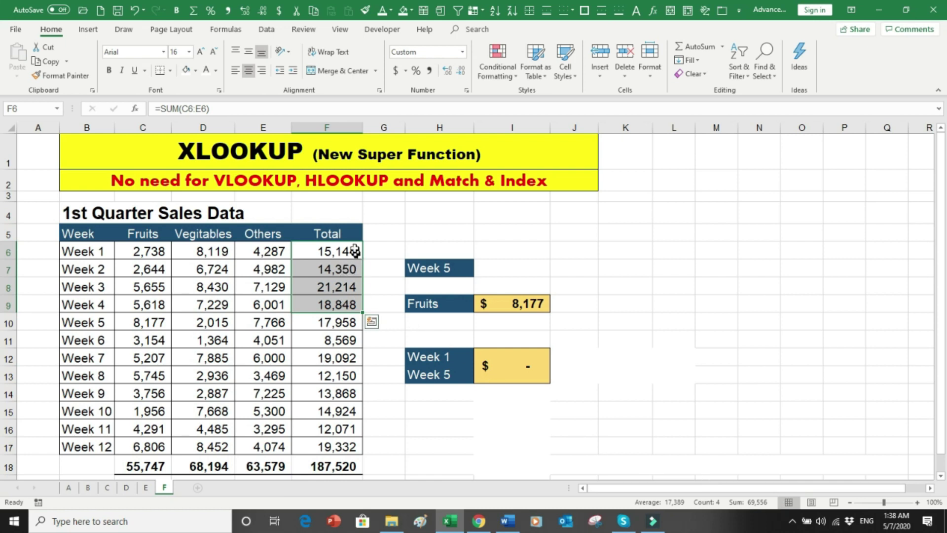
key("shift+Down")
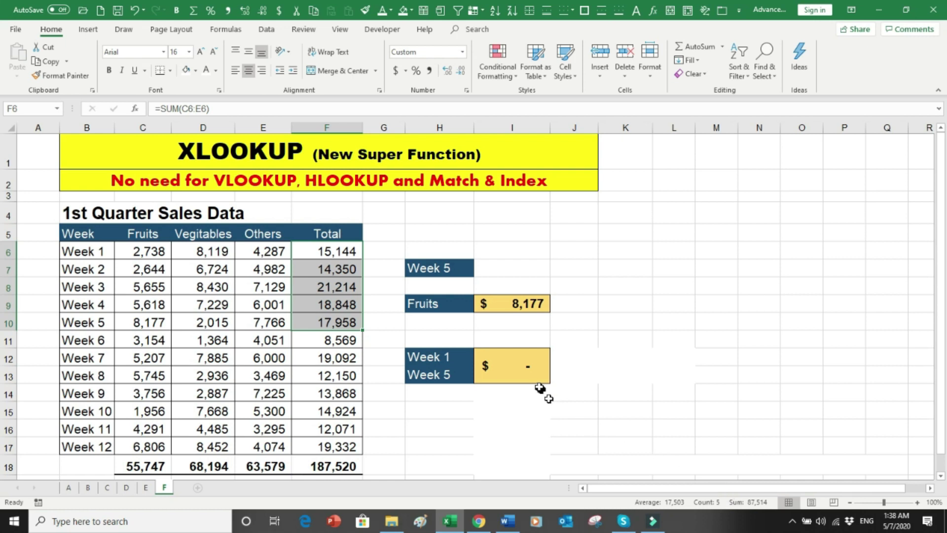
Begin the formula in I12 with XLOOKUP(H12,B6:B17,F6:F17) to return the start week's total.
left_click(524, 367)
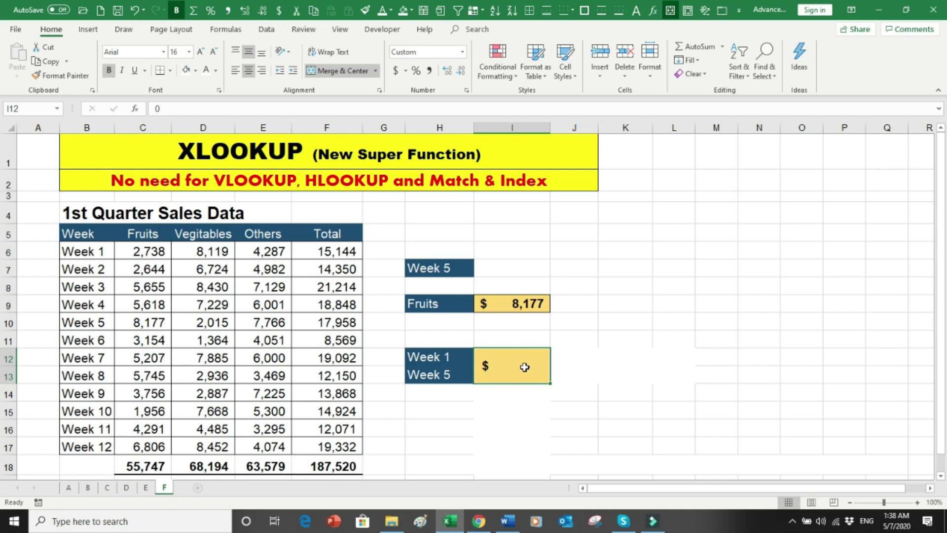
type("=XLOOKUP")
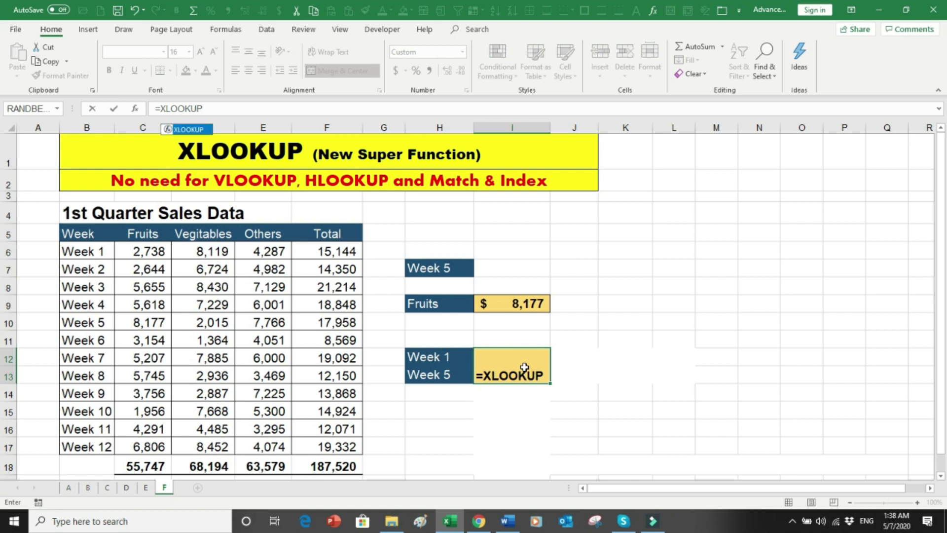
type("(")
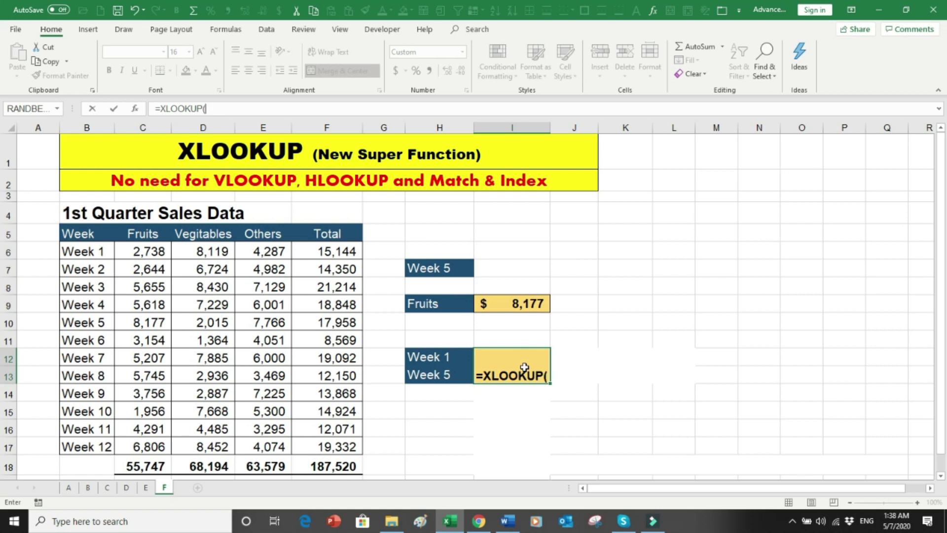
left_click(447, 361)
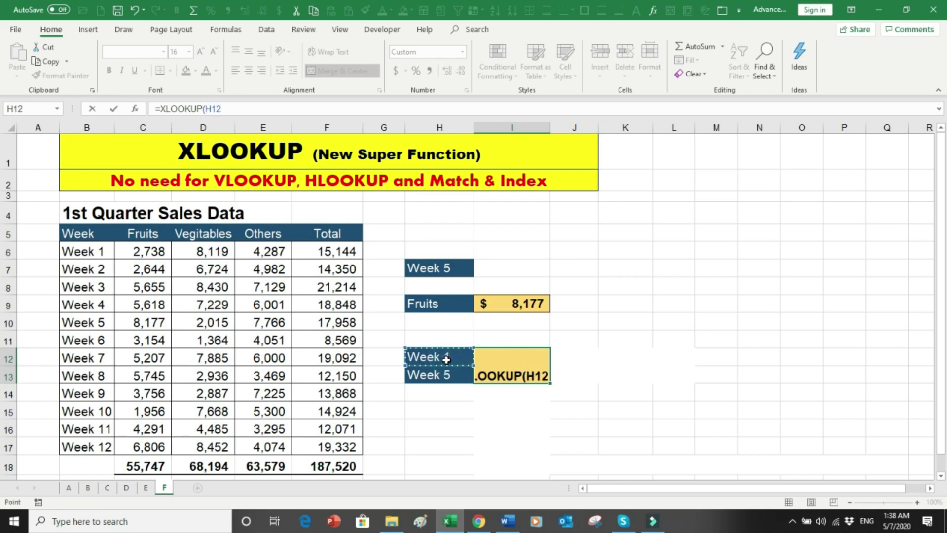
type(",")
left_click(105, 252)
left_click_drag(105, 252, 101, 447)
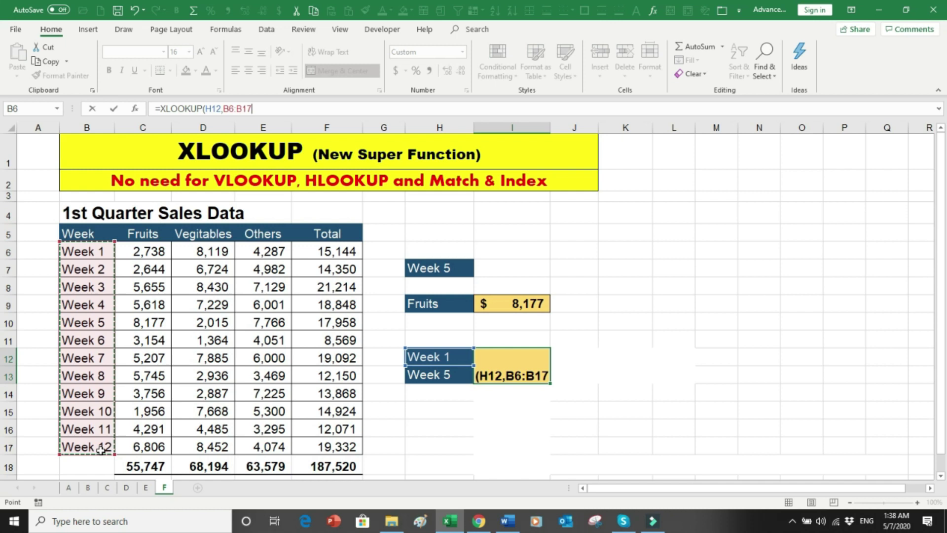
type(",")
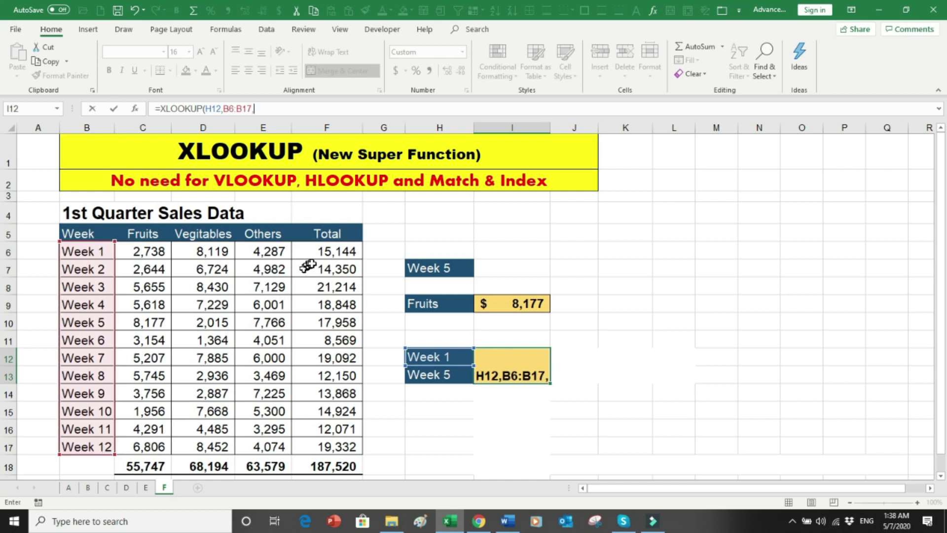
left_click_drag(320, 251, 312, 441)
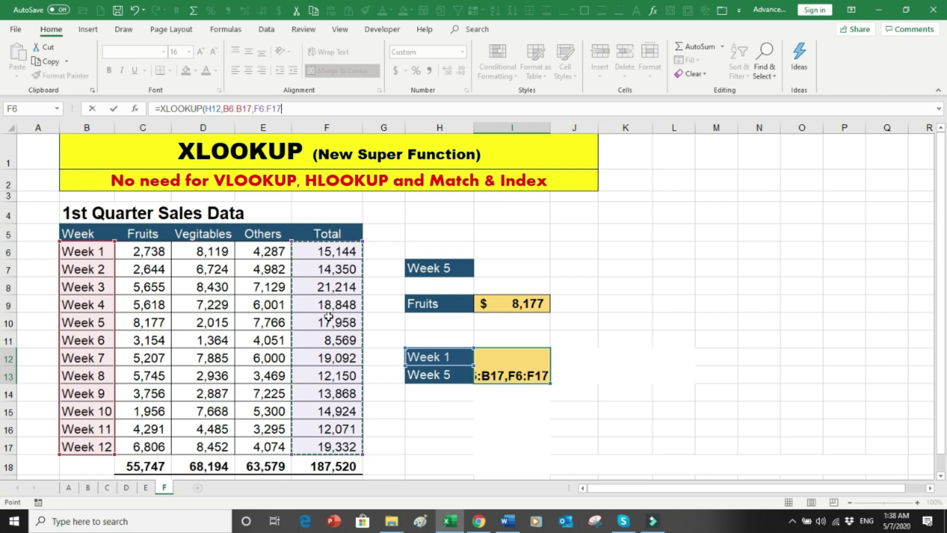
type(")")
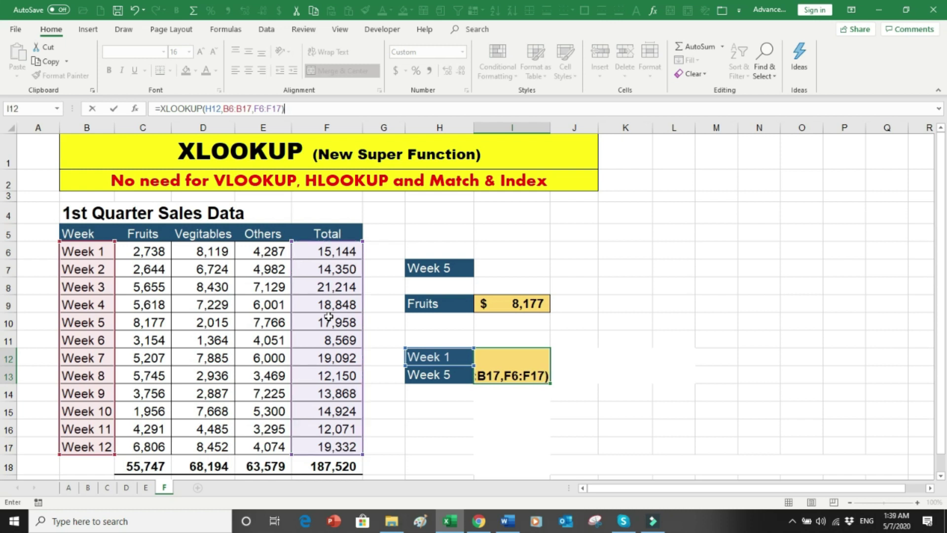
Extend the I12 formula with a colon range operator and a second XLOOKUP(H13,B6:B17,F6:F17), and enter it.
type(":")
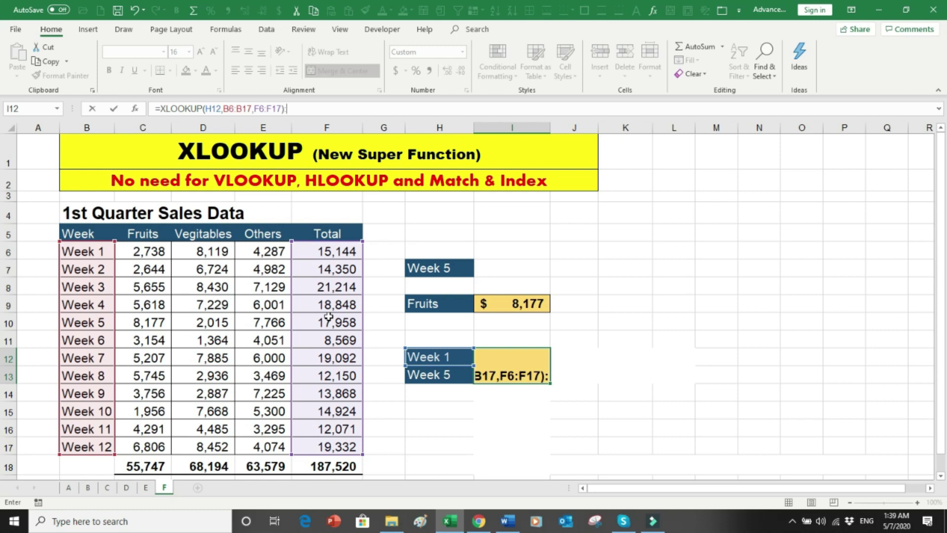
type("XLOOKUP")
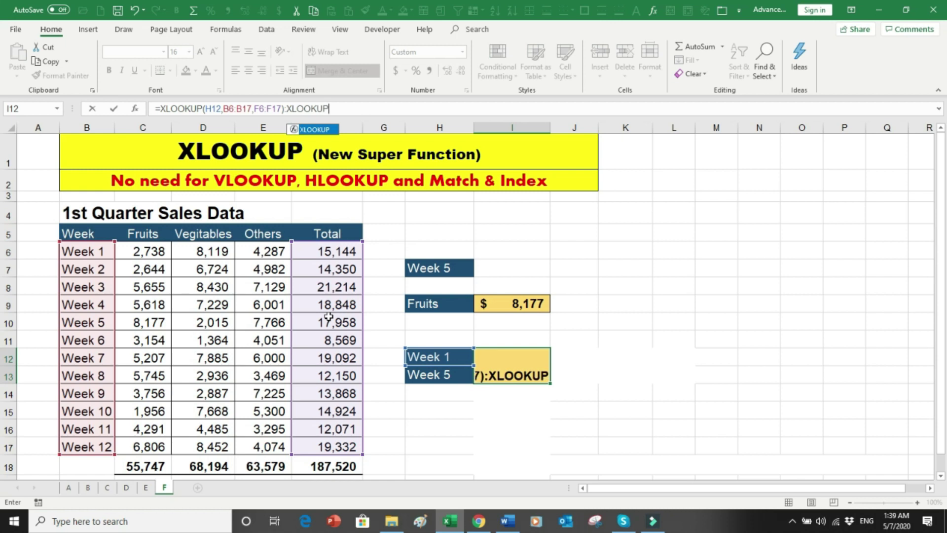
type("(")
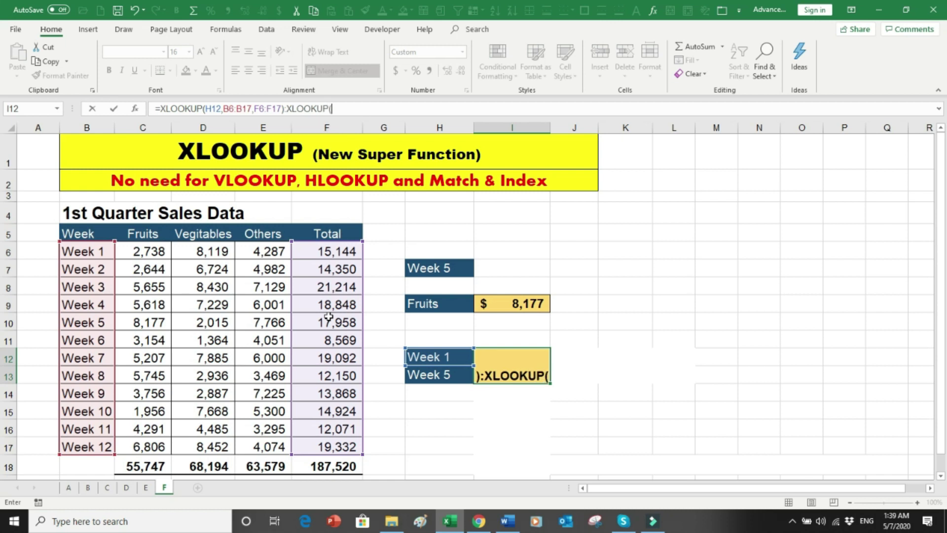
left_click(434, 374)
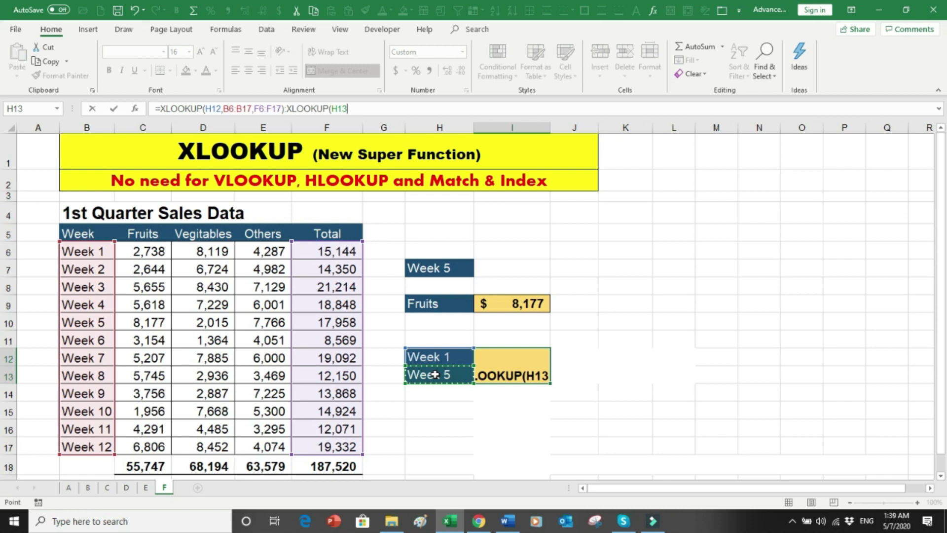
type(",")
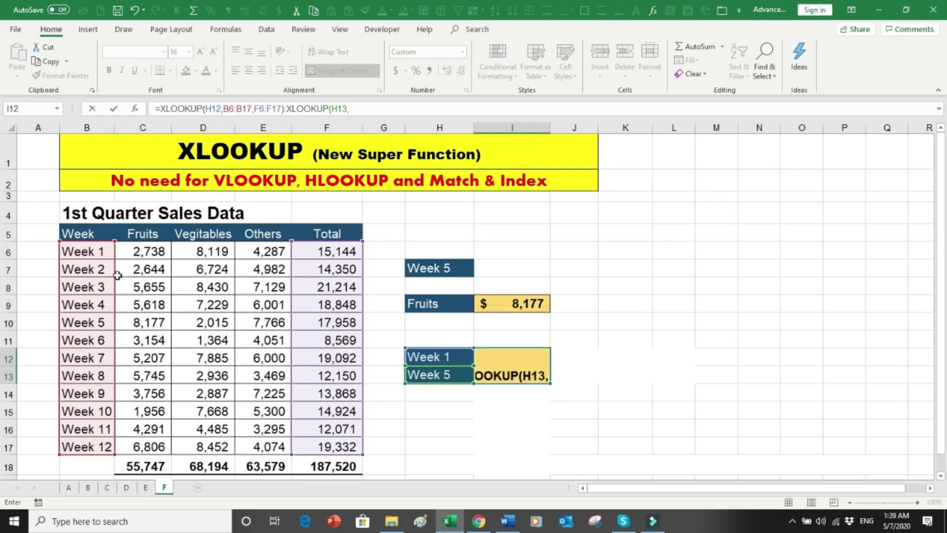
left_click_drag(98, 259, 71, 443)
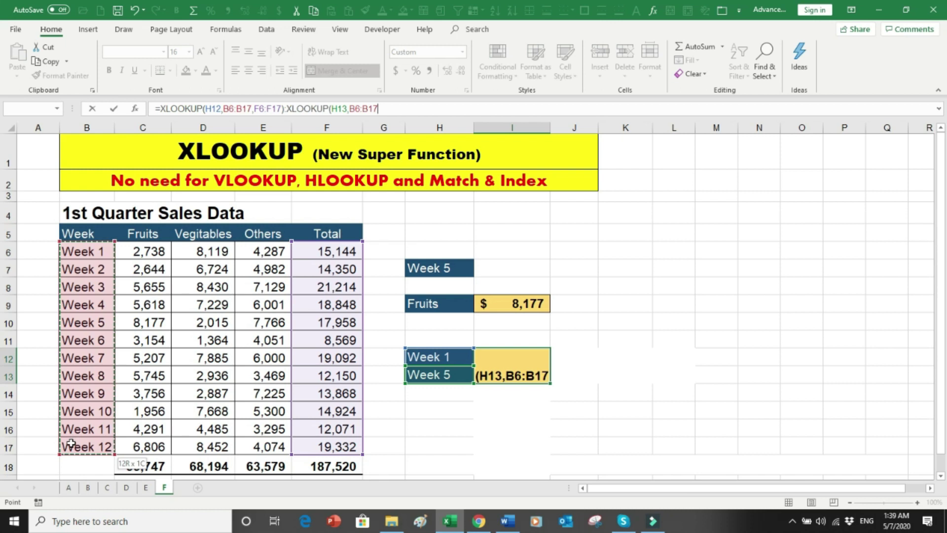
left_click_drag(71, 444, 72, 443)
type(",")
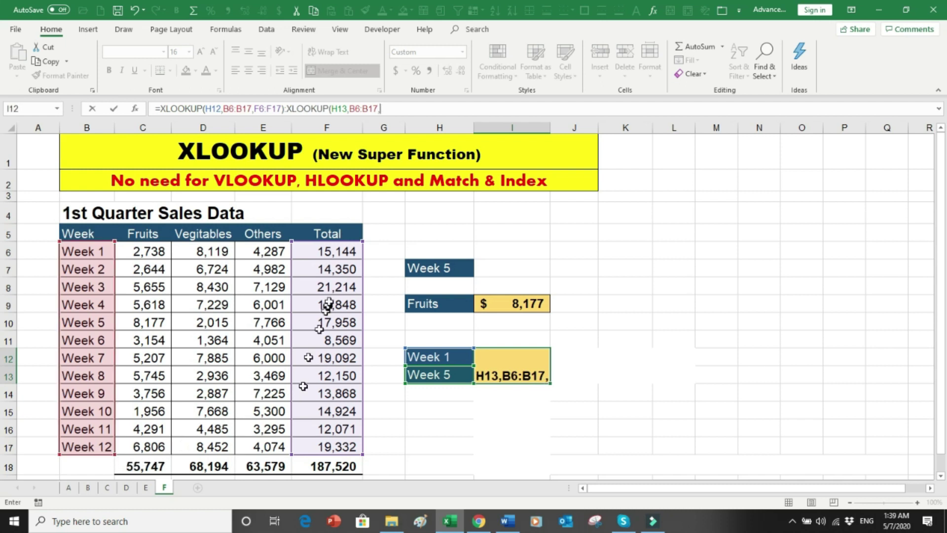
left_click_drag(333, 252, 314, 438)
type(")")
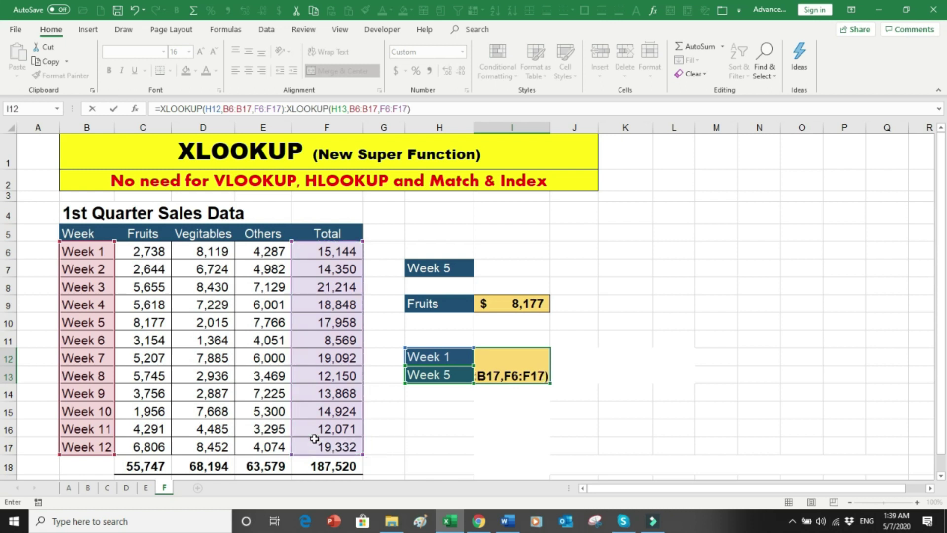
key("ctrl+Return")
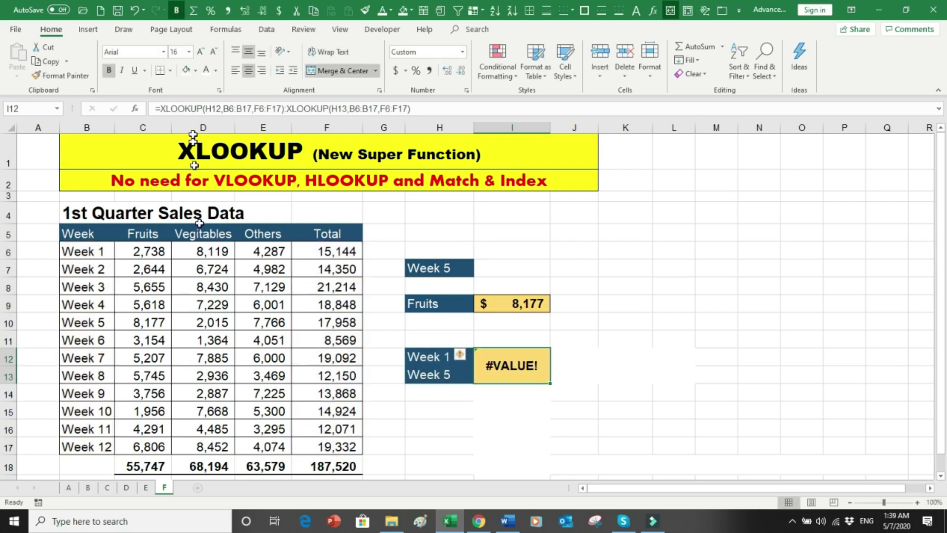
Wrap the two joined XLOOKUP functions in I12 inside a SUM function.
left_click(163, 109)
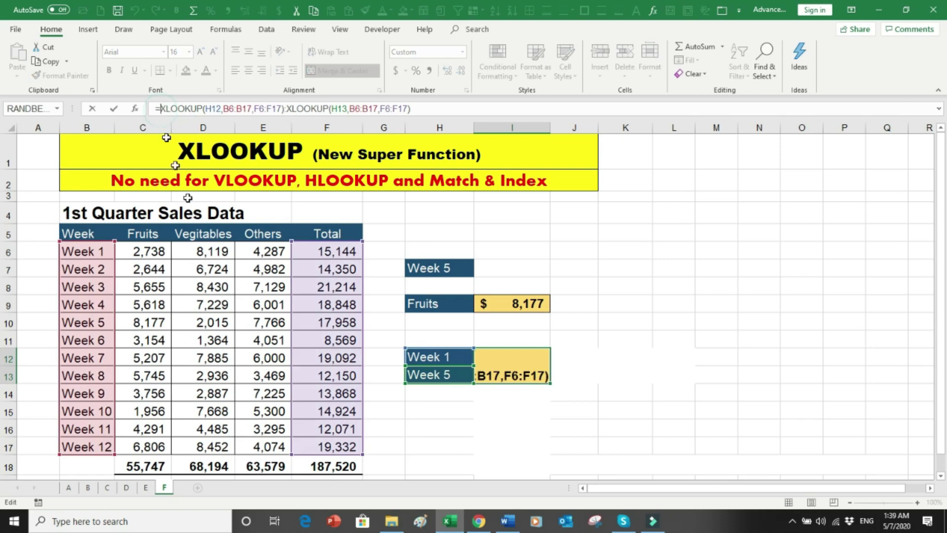
type("sum(")
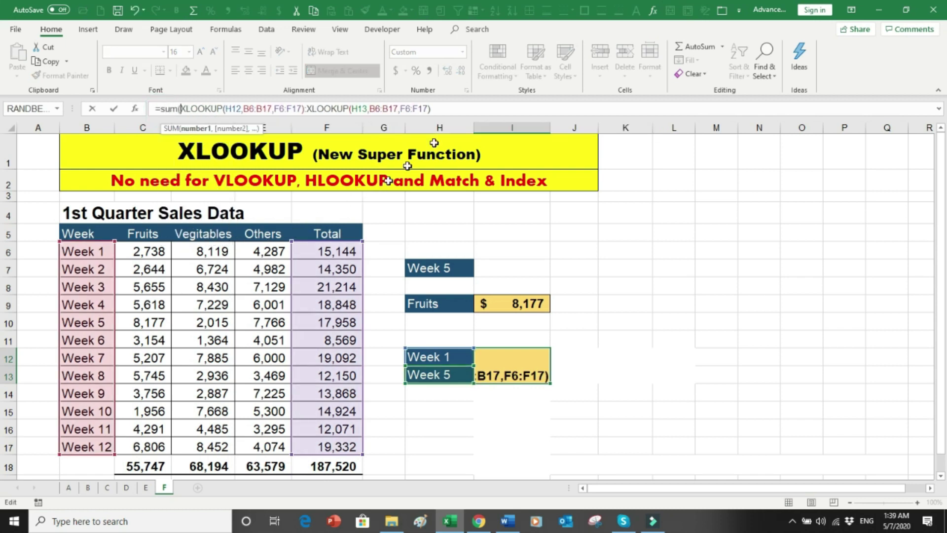
left_click(459, 106)
type(")")
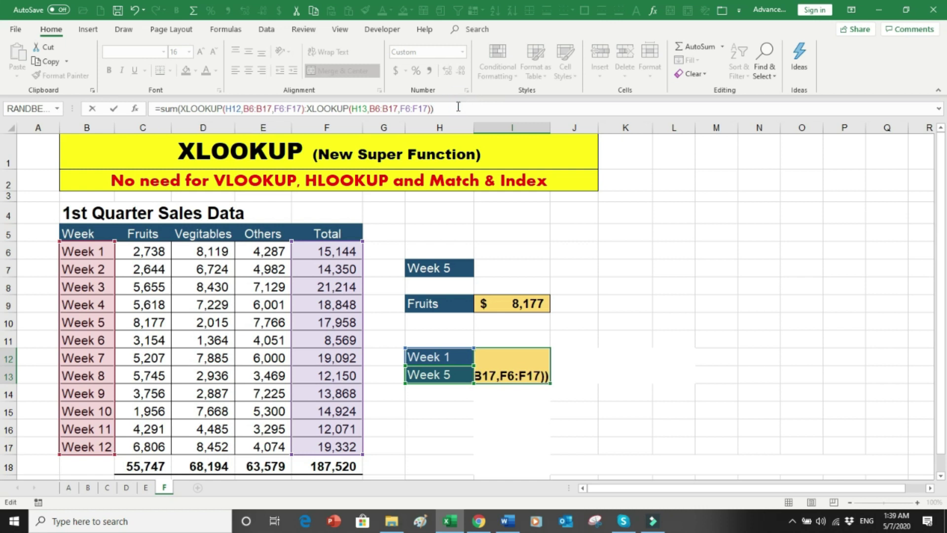
key("ctrl+Return")
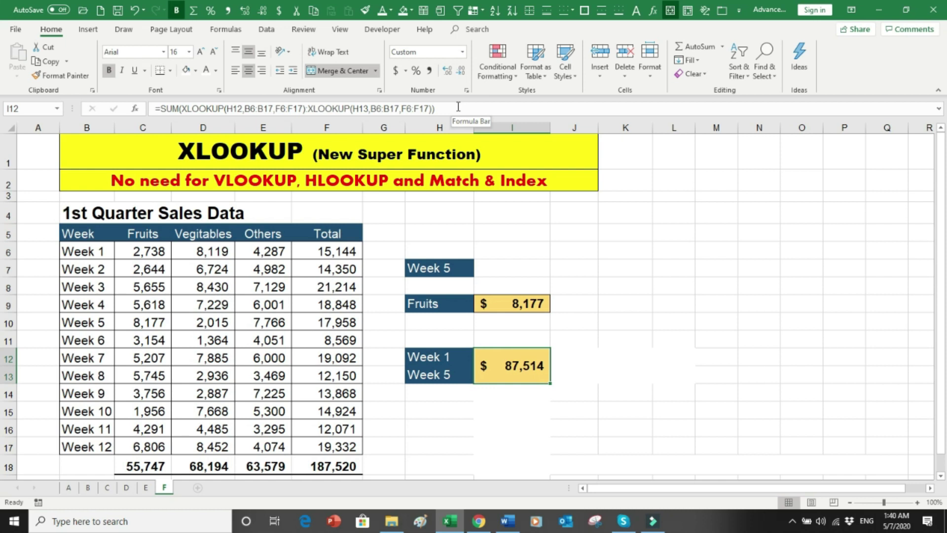
Change the font color of the cells H14:K20 below the lookup block to black to reveal the hidden formula note.
scroll(437, 156, "right", 3)
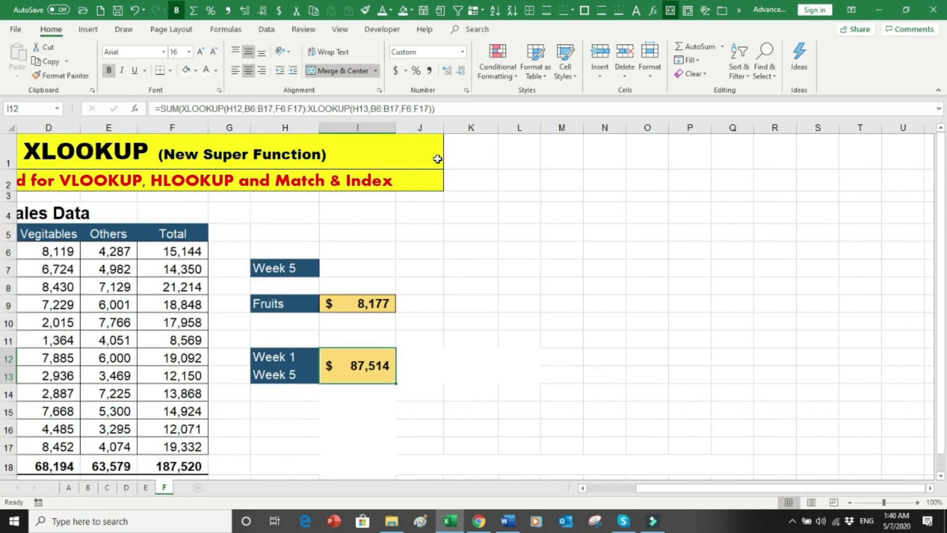
key("Left")
key("ctrl+Left")
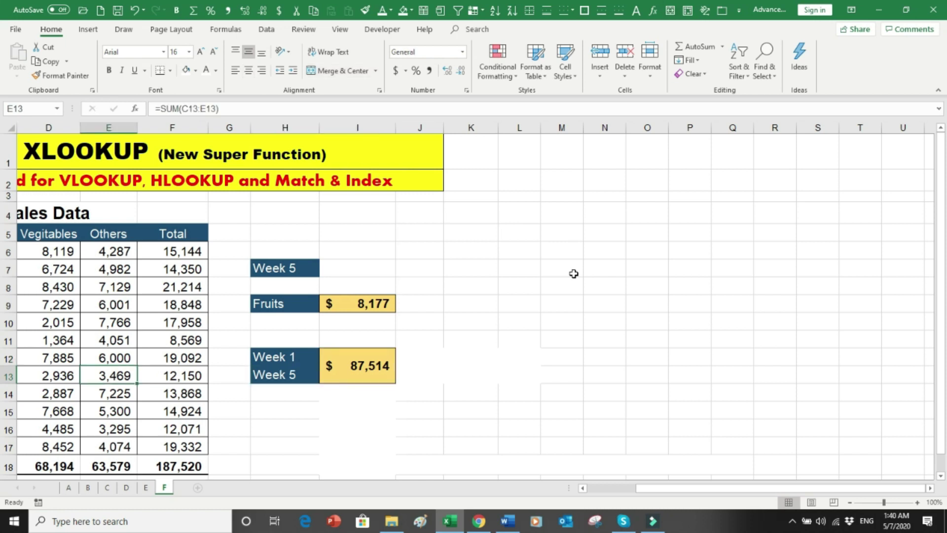
key("Home")
left_click_drag(456, 395, 644, 365)
left_click(216, 72)
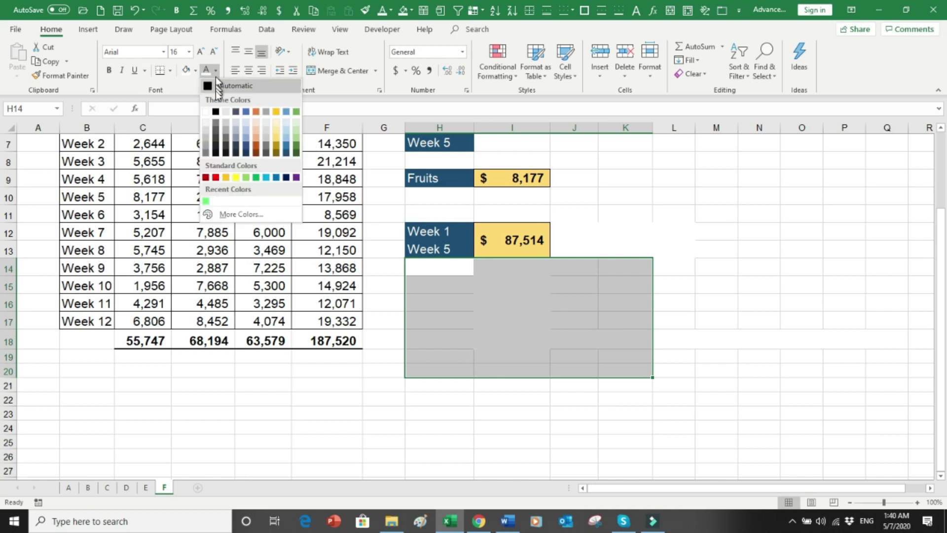
left_click(215, 109)
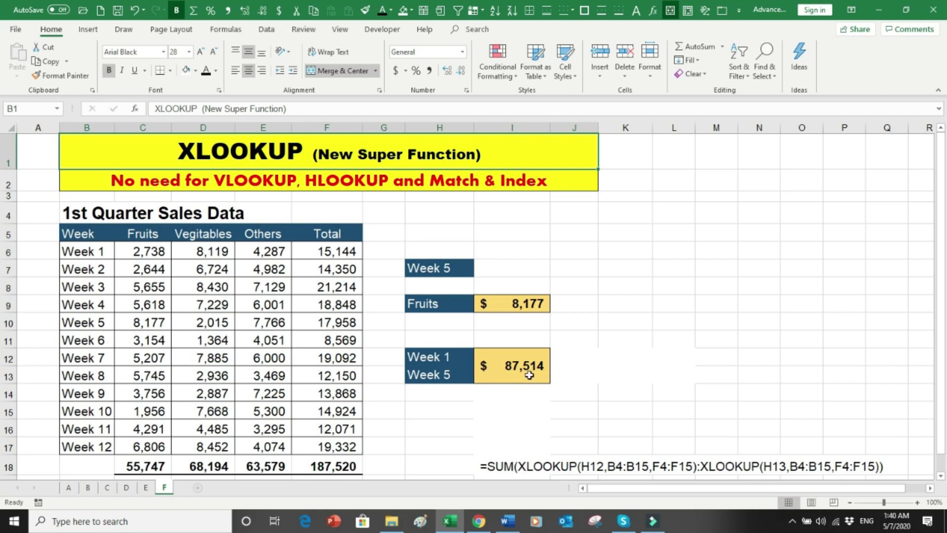
Set the start week in H12 to Week 3 and the end week in H13 to Week 6, and compare I12 with the sum of F8:F11.
left_click(449, 356)
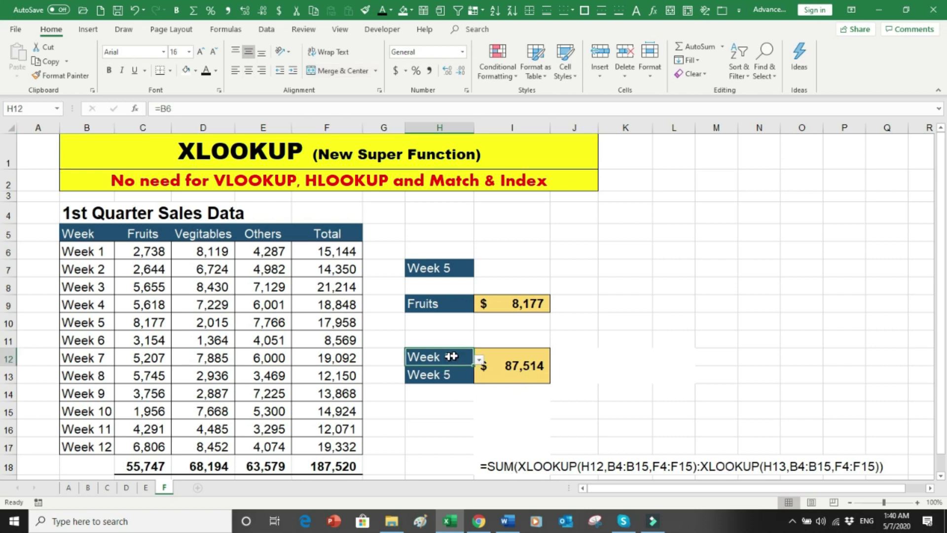
left_click(480, 362)
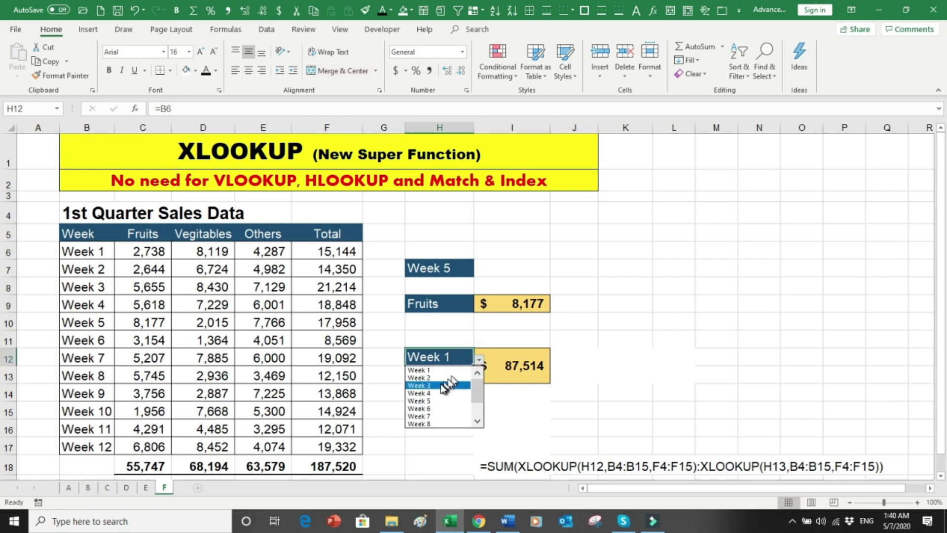
left_click(437, 385)
left_click(456, 376)
left_click(479, 378)
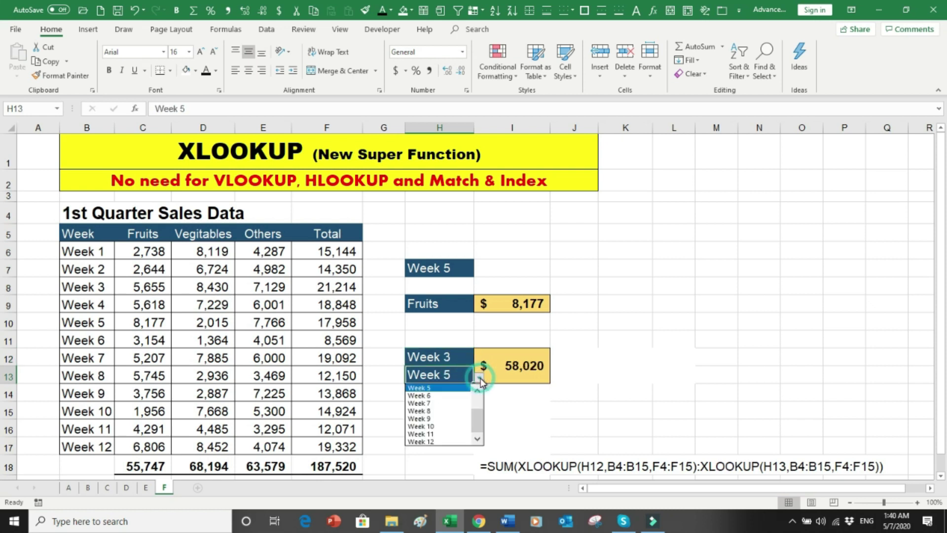
left_click(446, 396)
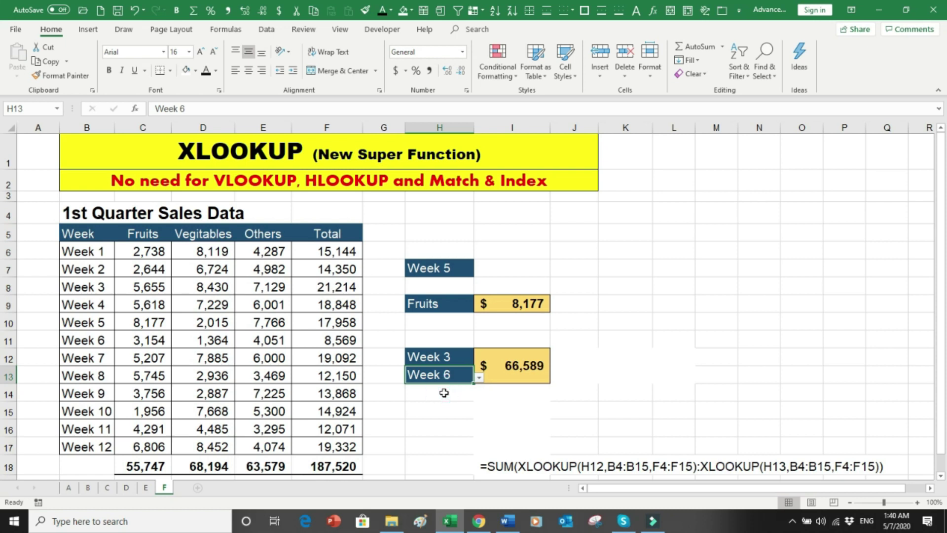
left_click_drag(347, 291, 342, 340)
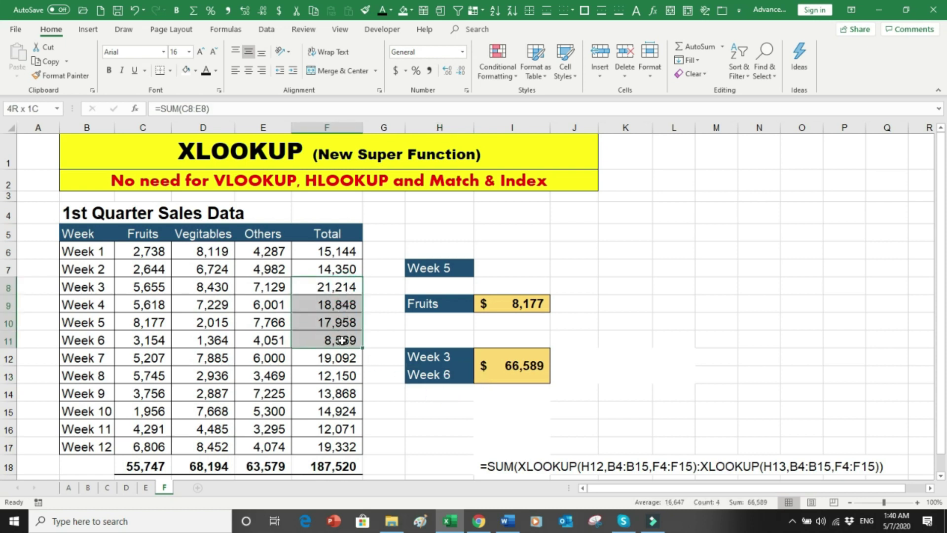